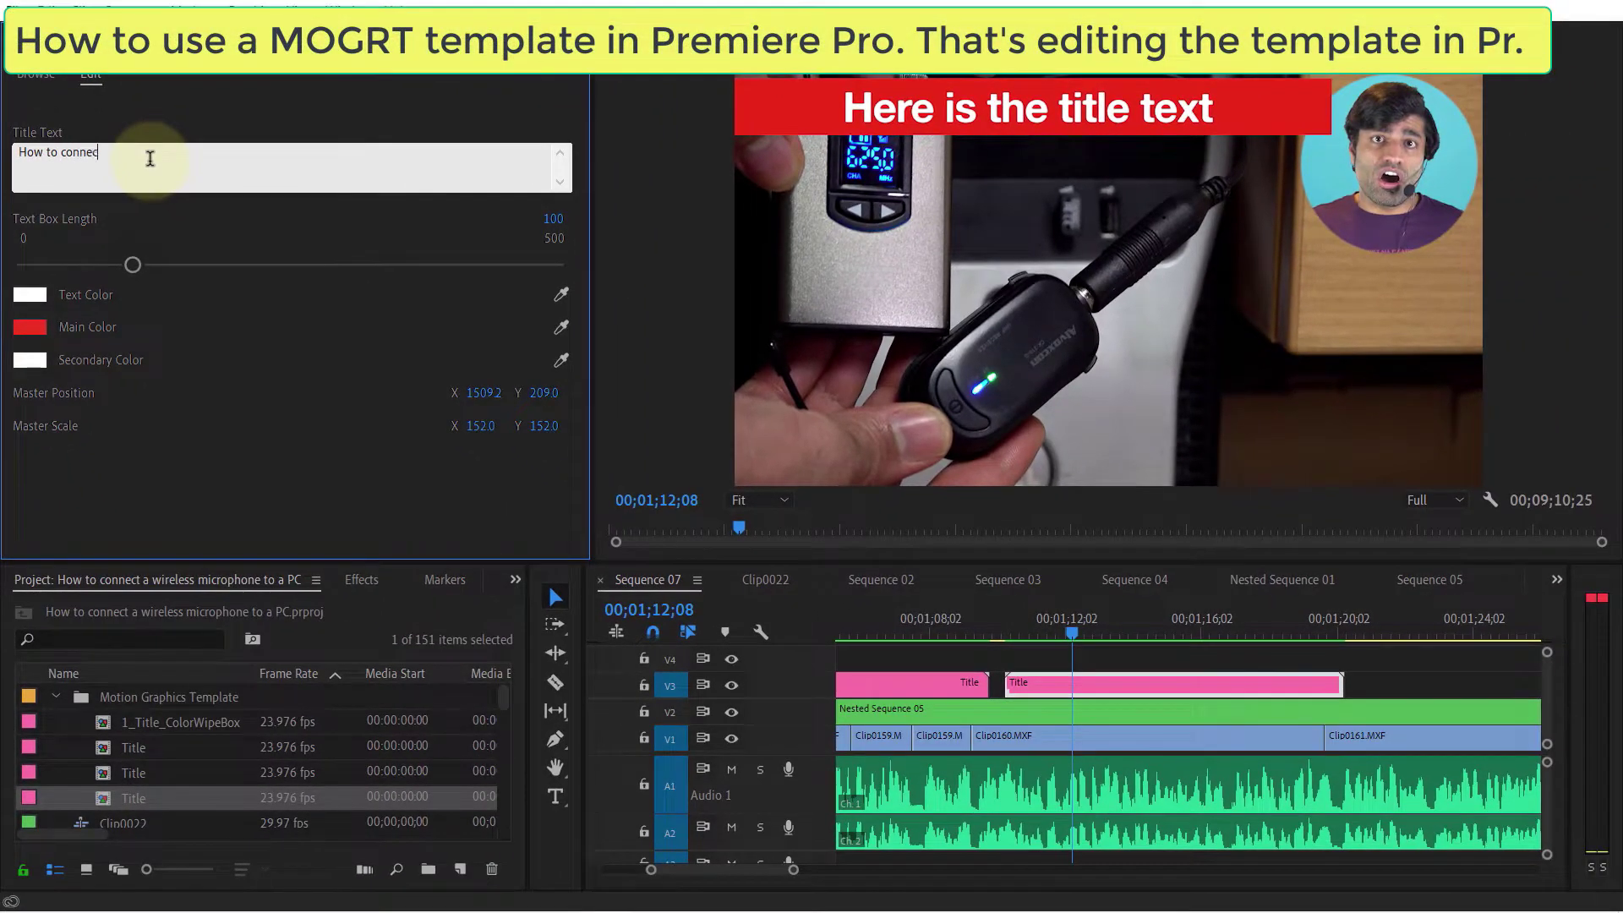
Retitle the bar 'How to connect a wireless microphone' with text box length 131 and master scale 124.
{"action": "type", "text": "t a wireless microphone"}
{"action": "left_click_drag", "start_coordinate": [132, 264], "coordinate": [184, 264]}
{"action": "left_click_drag", "start_coordinate": [484, 392], "coordinate": [478, 429]}
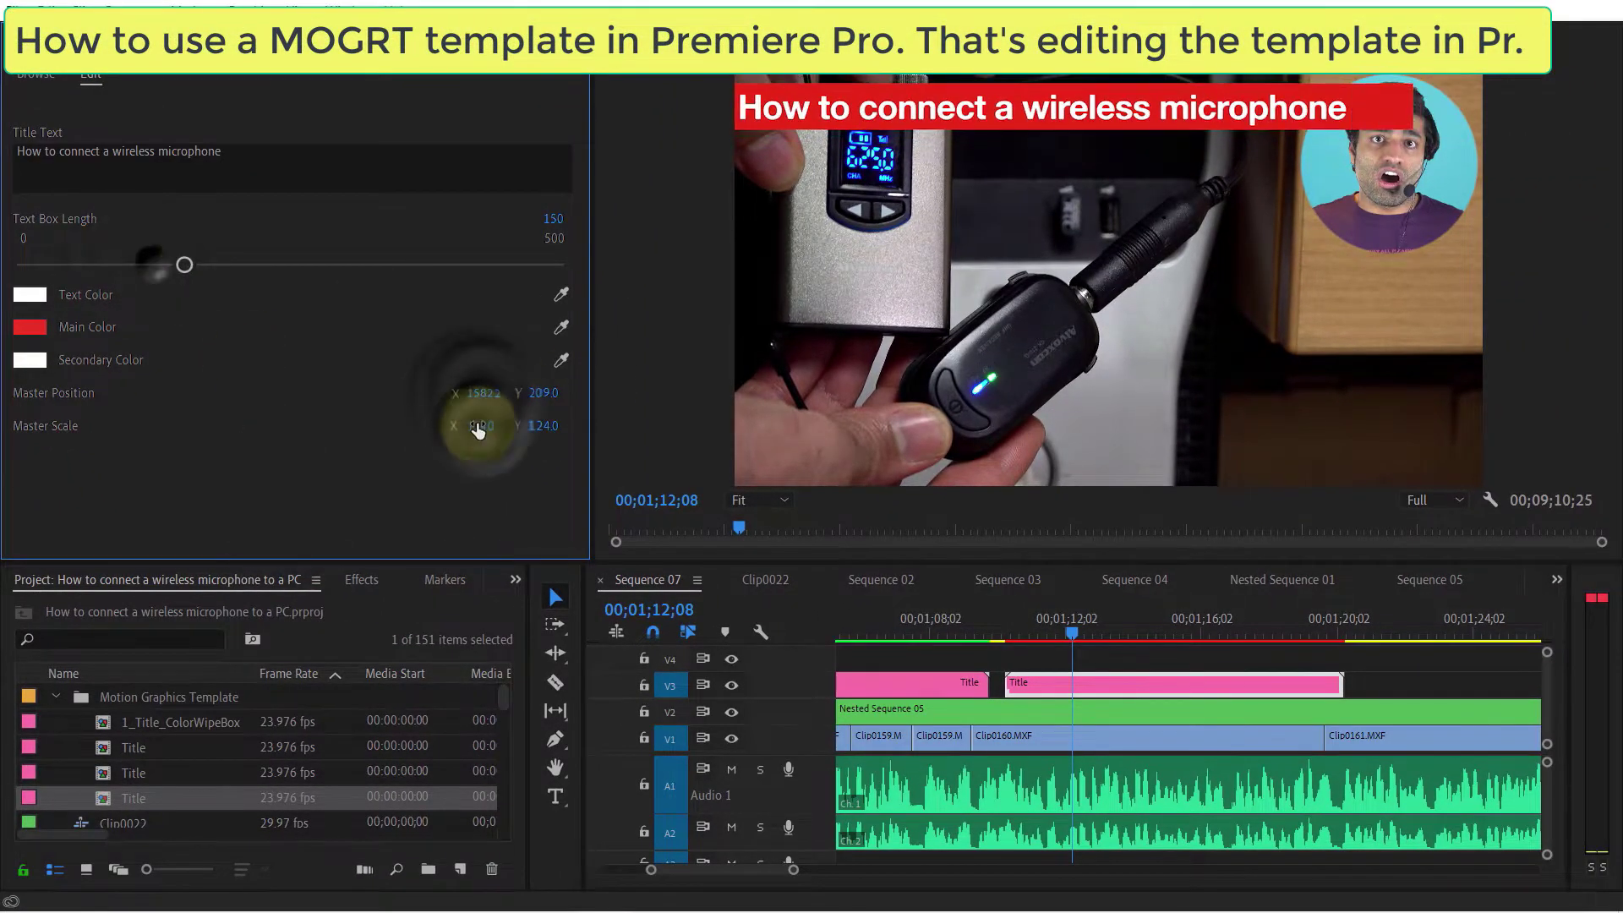
{"action": "left_click_drag", "start_coordinate": [184, 265], "coordinate": [164, 265]}
Revert the accidental horizontal shift of the title bar and play the title from its start.
{"action": "left_click_drag", "start_coordinate": [483, 392], "coordinate": [206, 391]}
{"action": "key", "text": "Up"}
{"action": "key", "text": "x"}
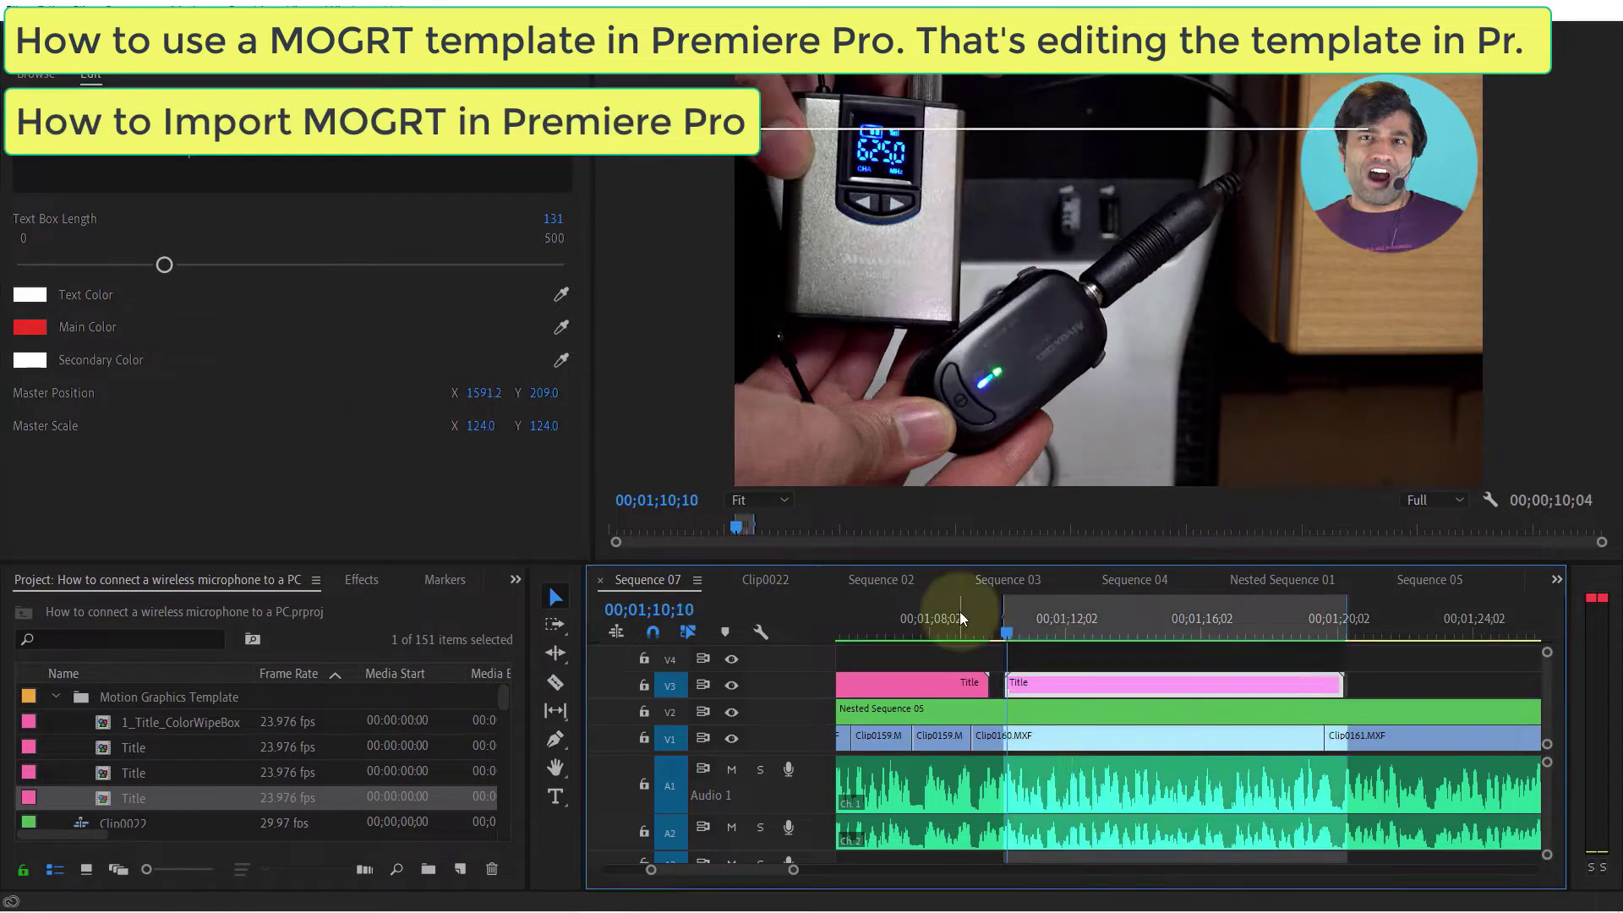
{"action": "key", "text": "space"}
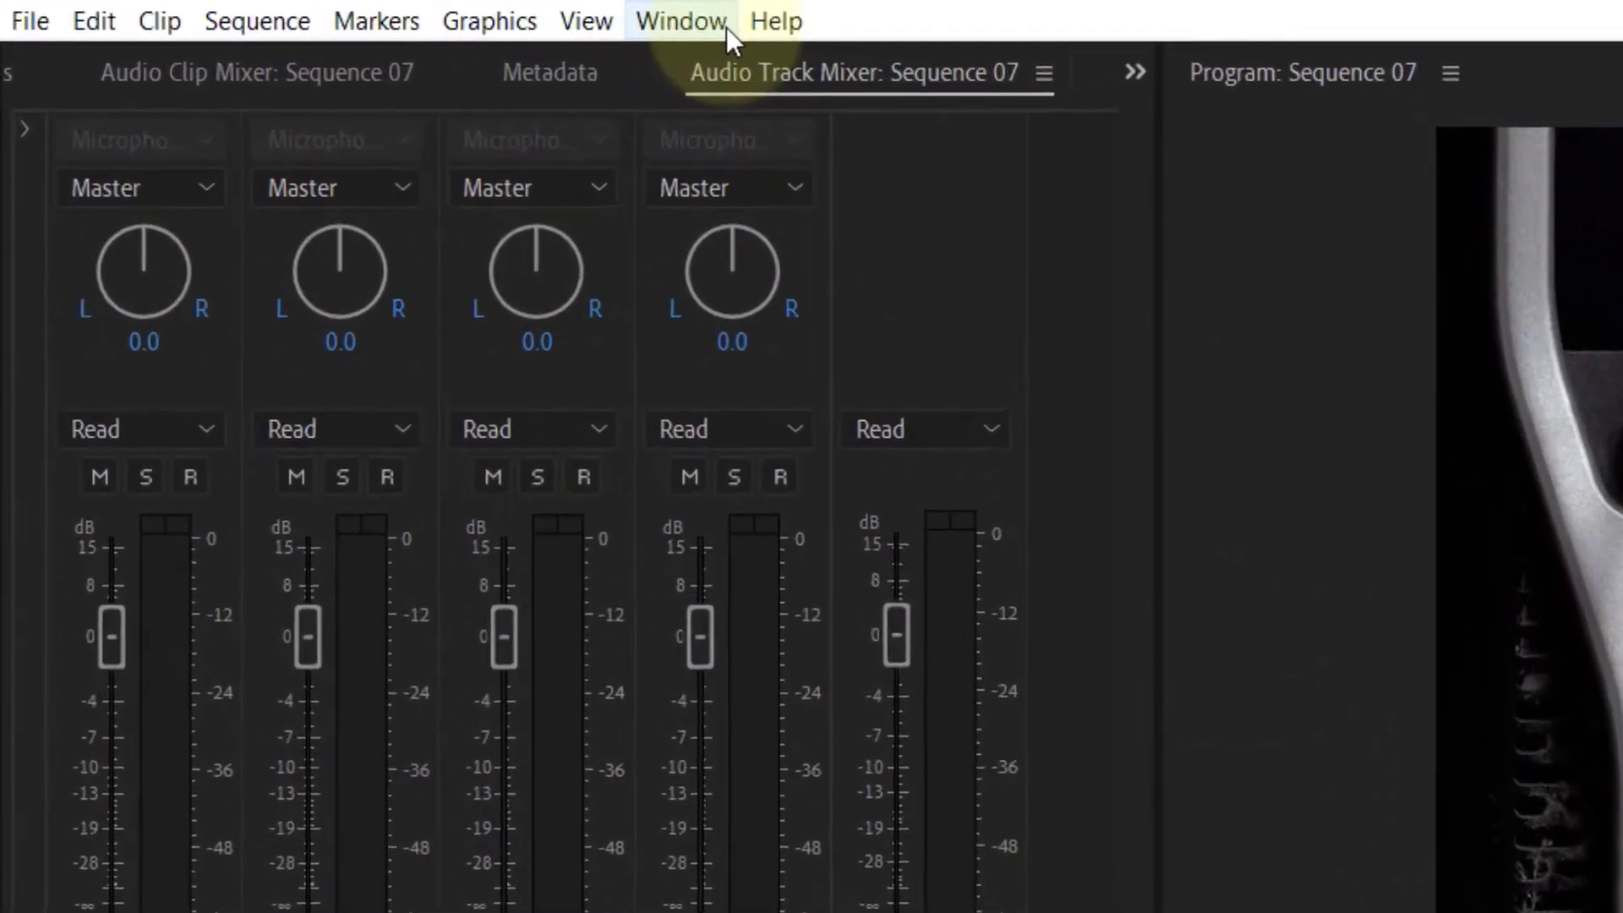
Drag the Title template from Essential Graphics' My Templates onto track V3 and play the sequence.
{"action": "left_click", "coordinate": [368, 14]}
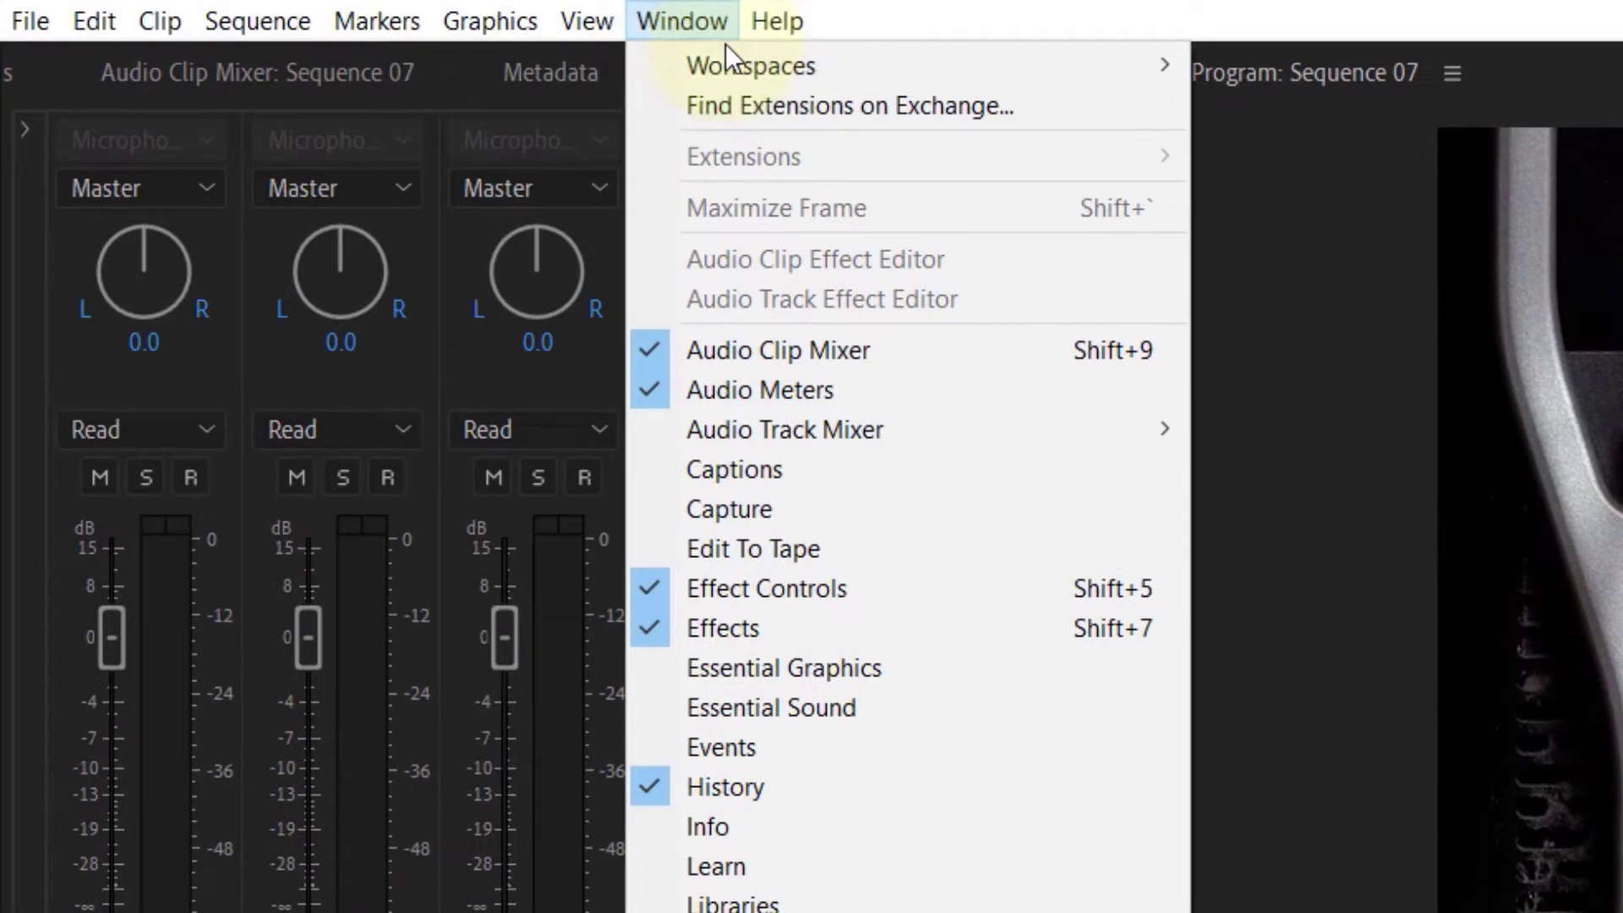
{"action": "left_click", "coordinate": [987, 672]}
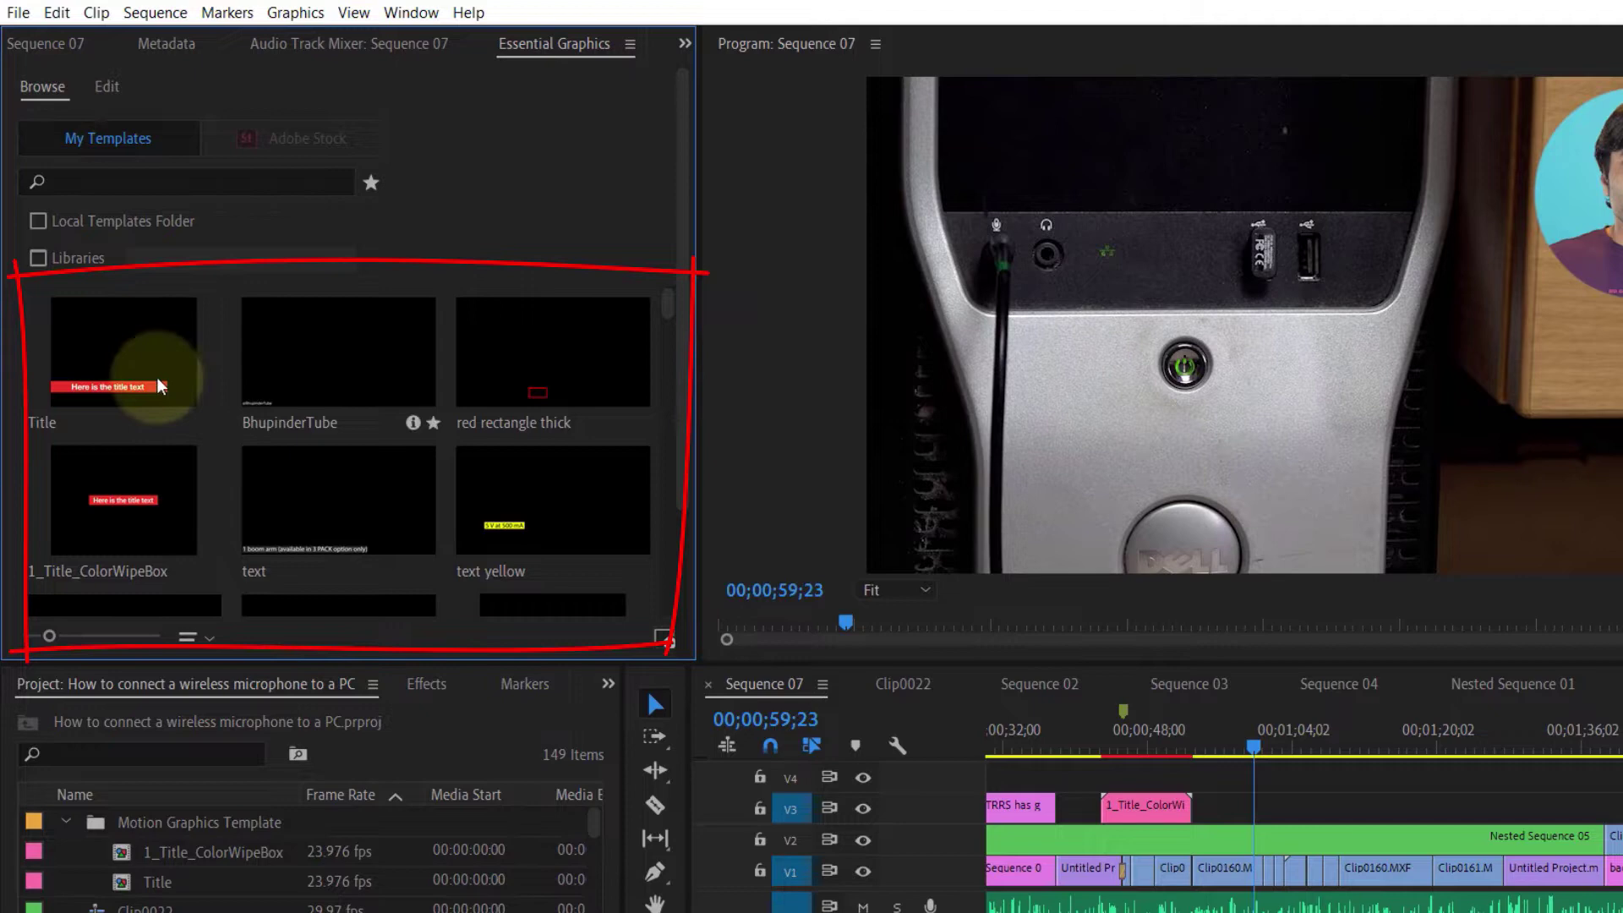
{"action": "left_click_drag", "start_coordinate": [128, 356], "coordinate": [1265, 809]}
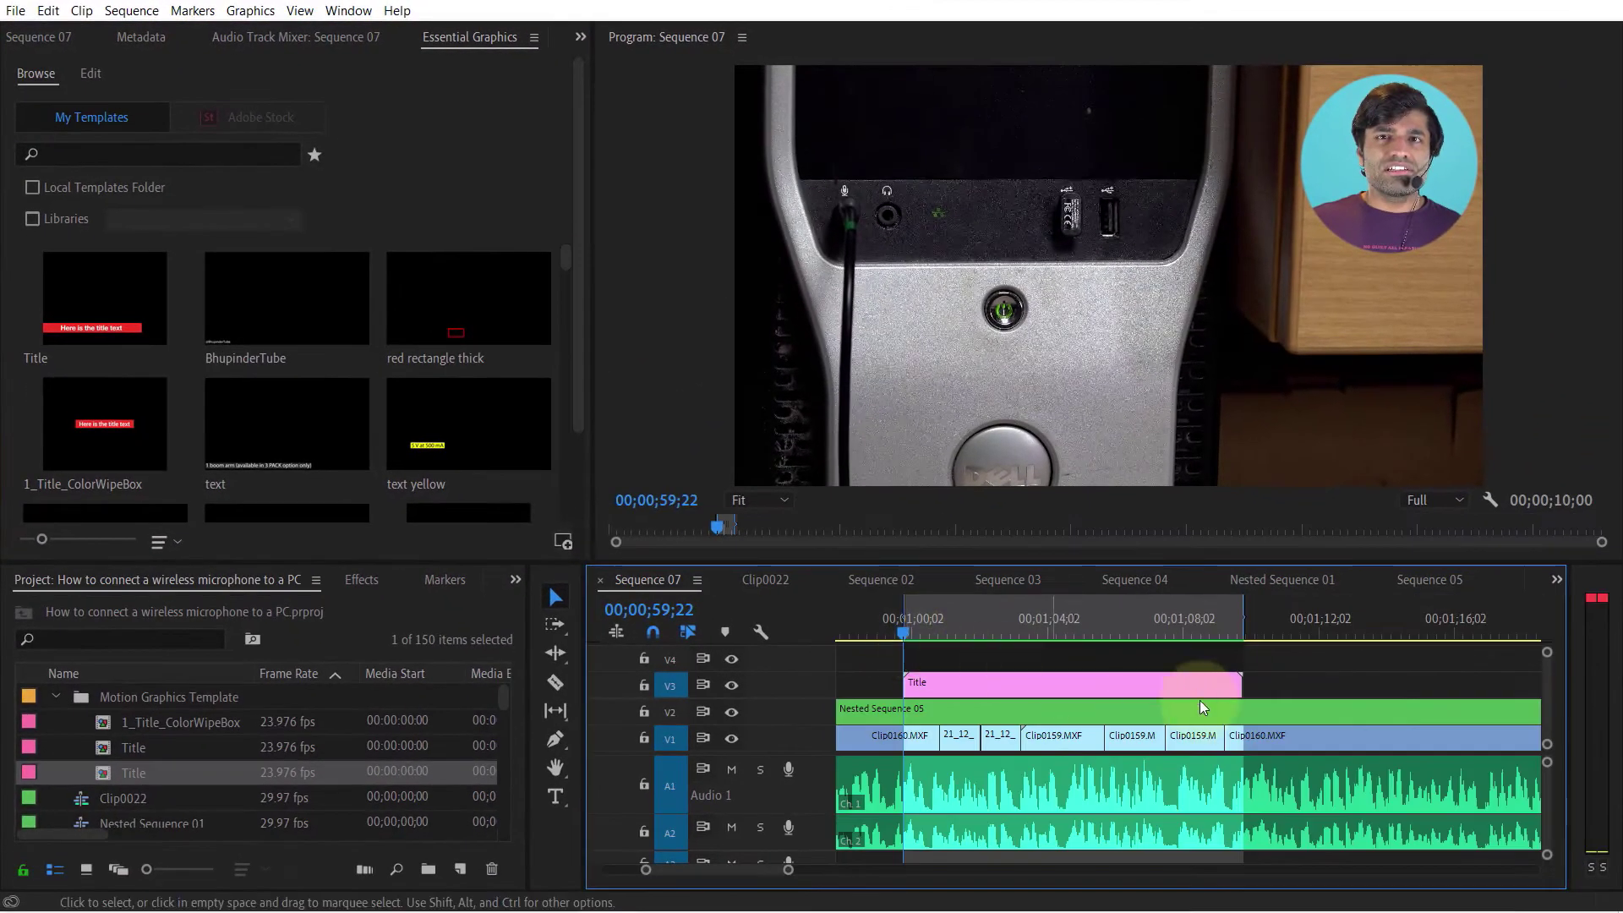
{"action": "key", "text": "space"}
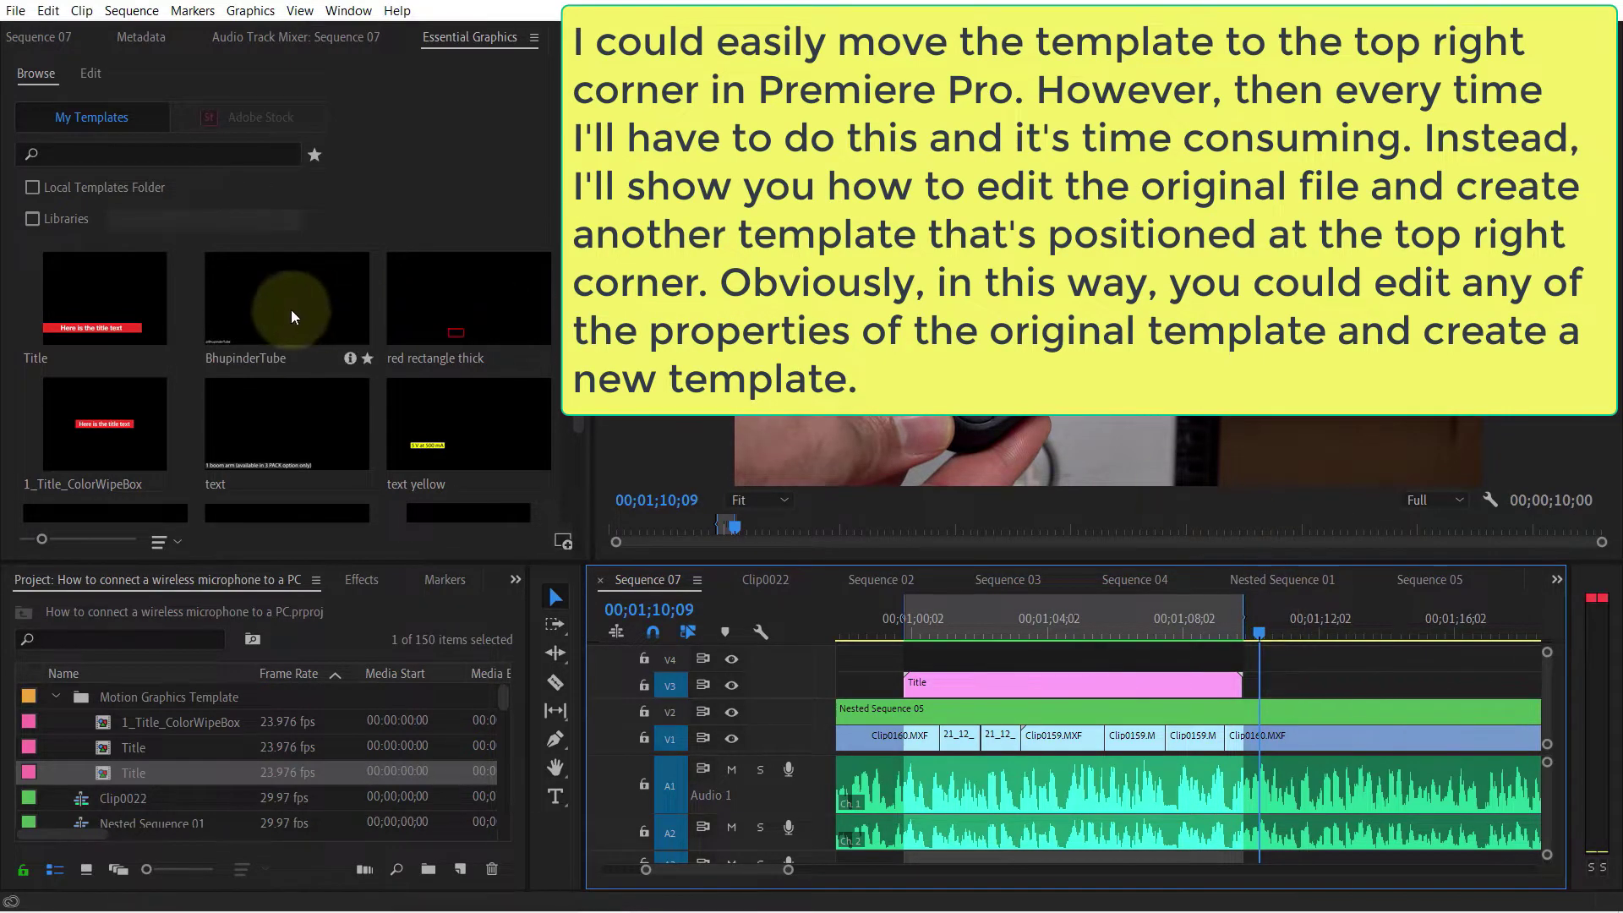
Check the Title - 4K MOGRT's file type in the Titles folder, then open the Start menu.
{"action": "left_click", "coordinate": [104, 296]}
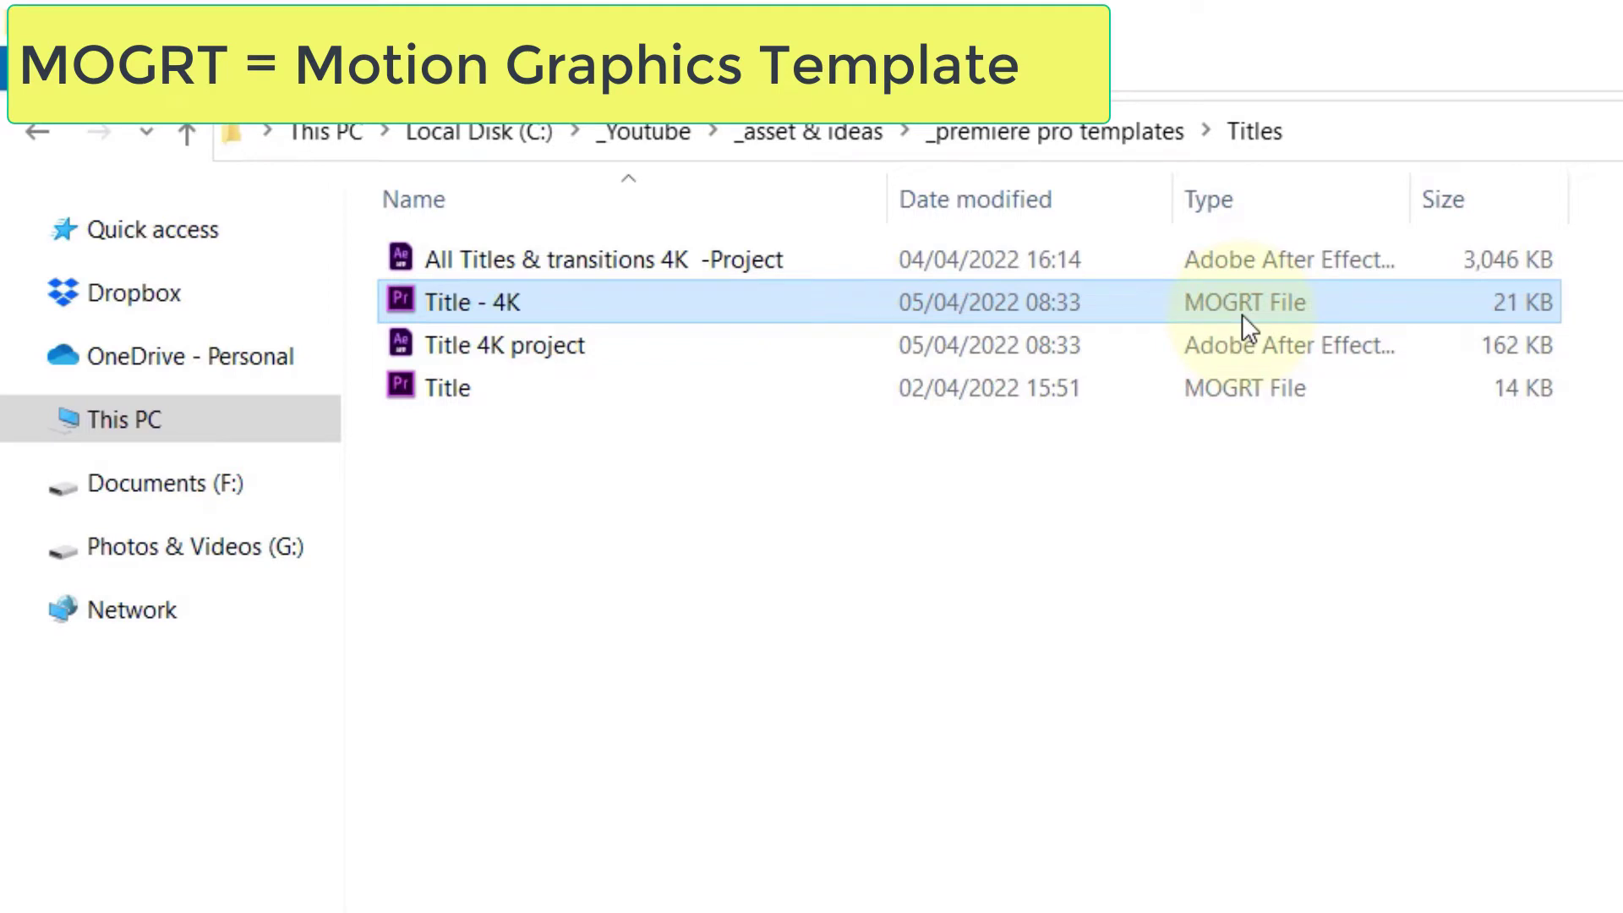
{"action": "left_click_drag", "start_coordinate": [1405, 199], "coordinate": [1615, 201]}
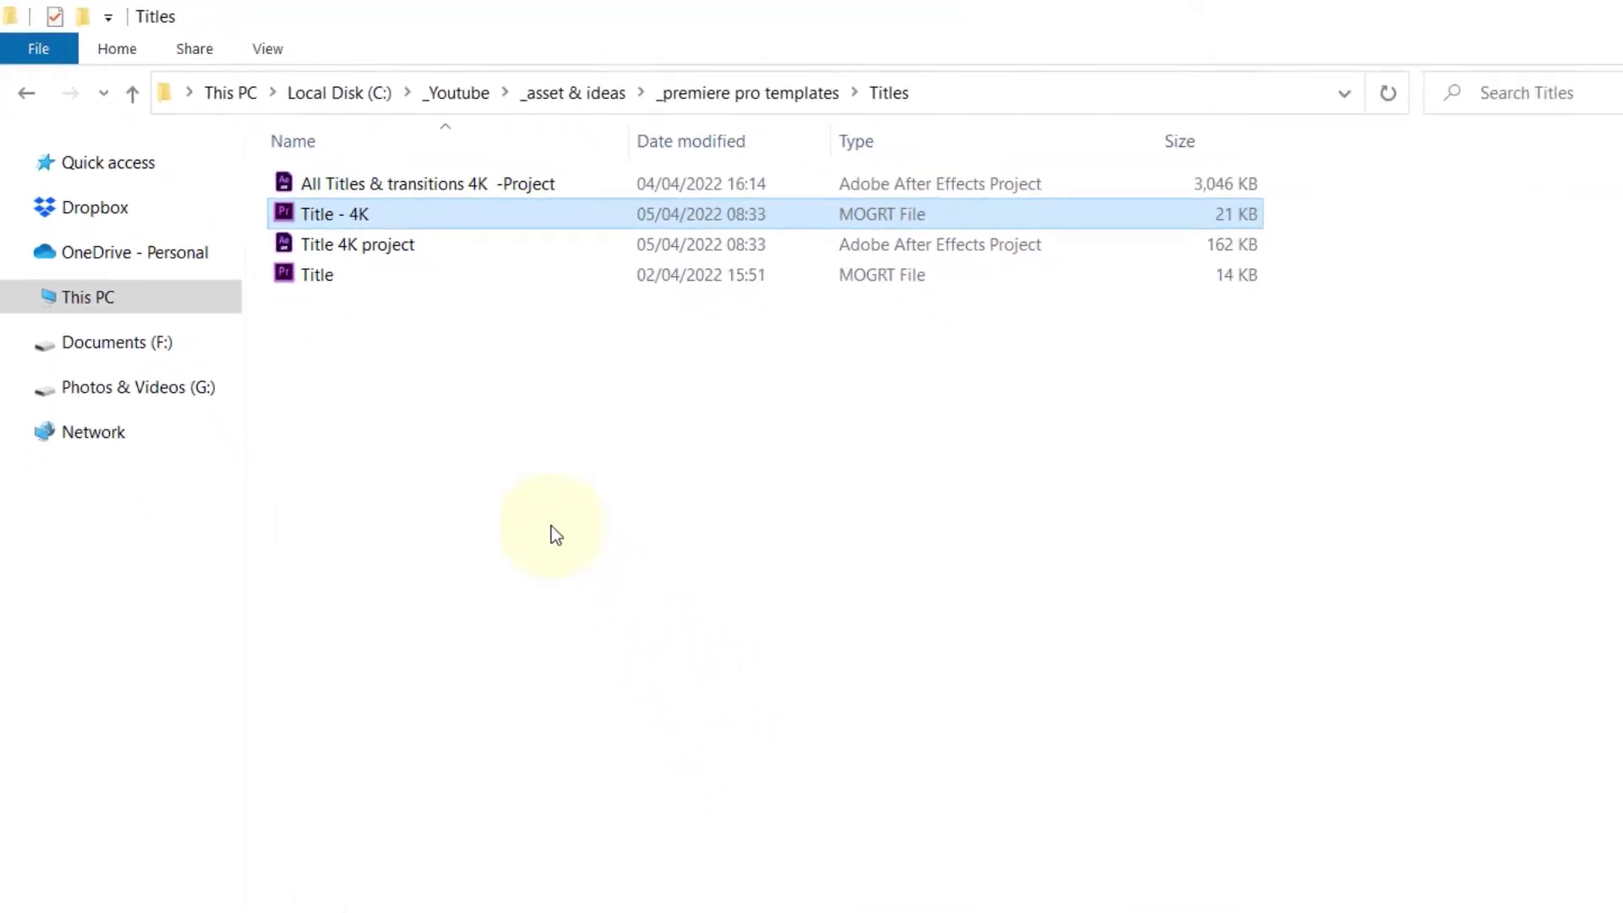
{"action": "left_click", "coordinate": [25, 895]}
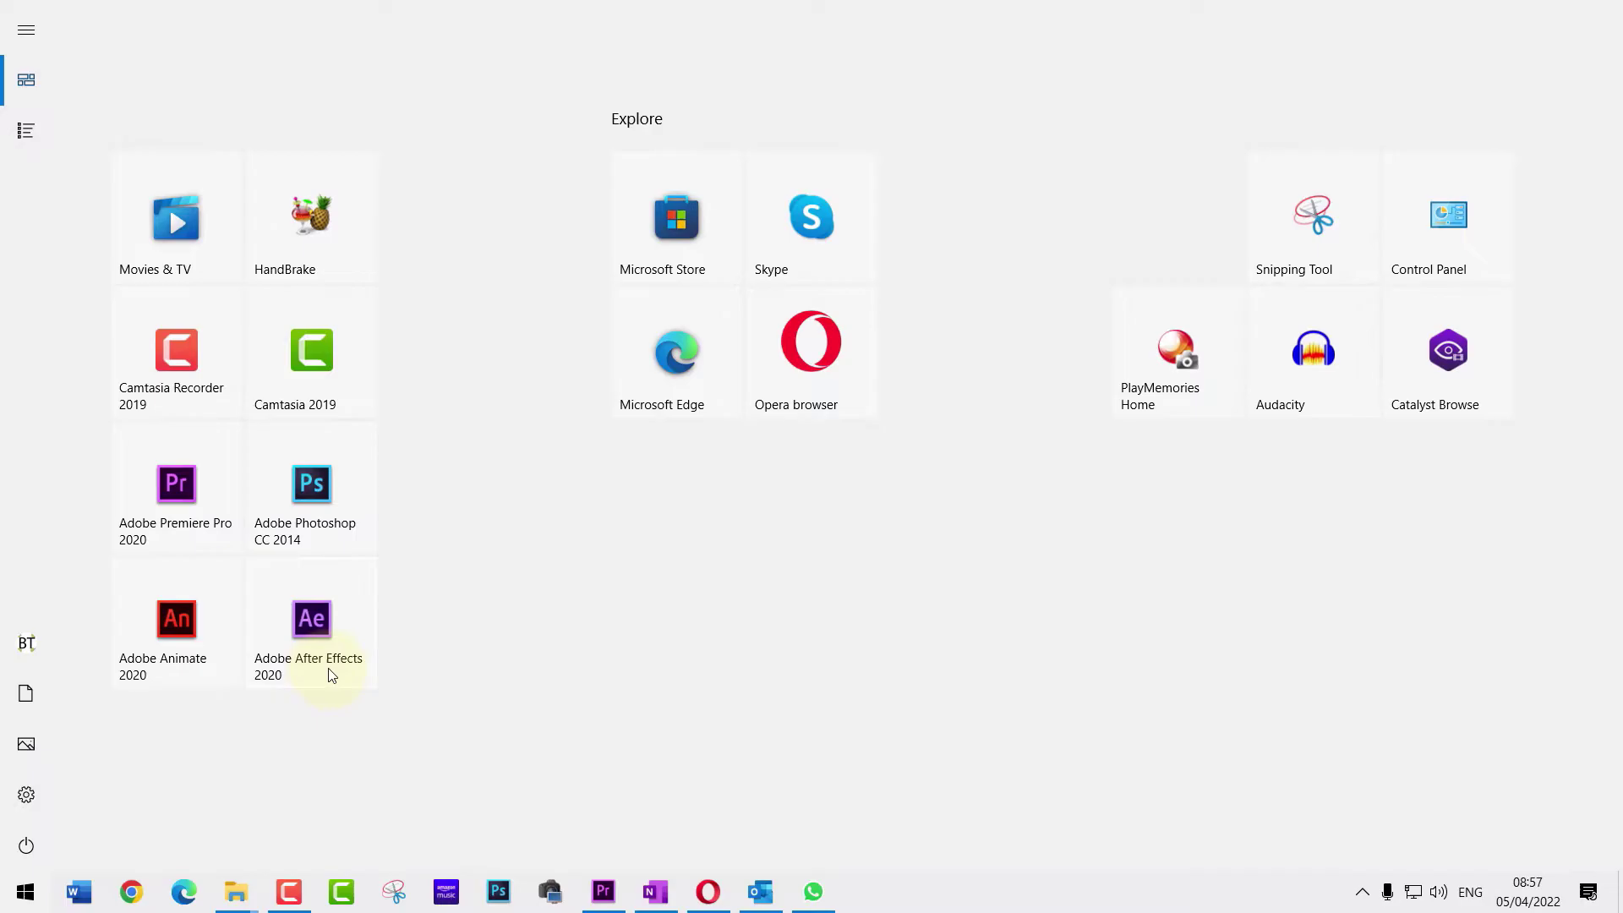
Launch After Effects 2020, open Title - 4K.mogrt, and extract it into an editable project.
{"action": "left_click", "coordinate": [312, 630]}
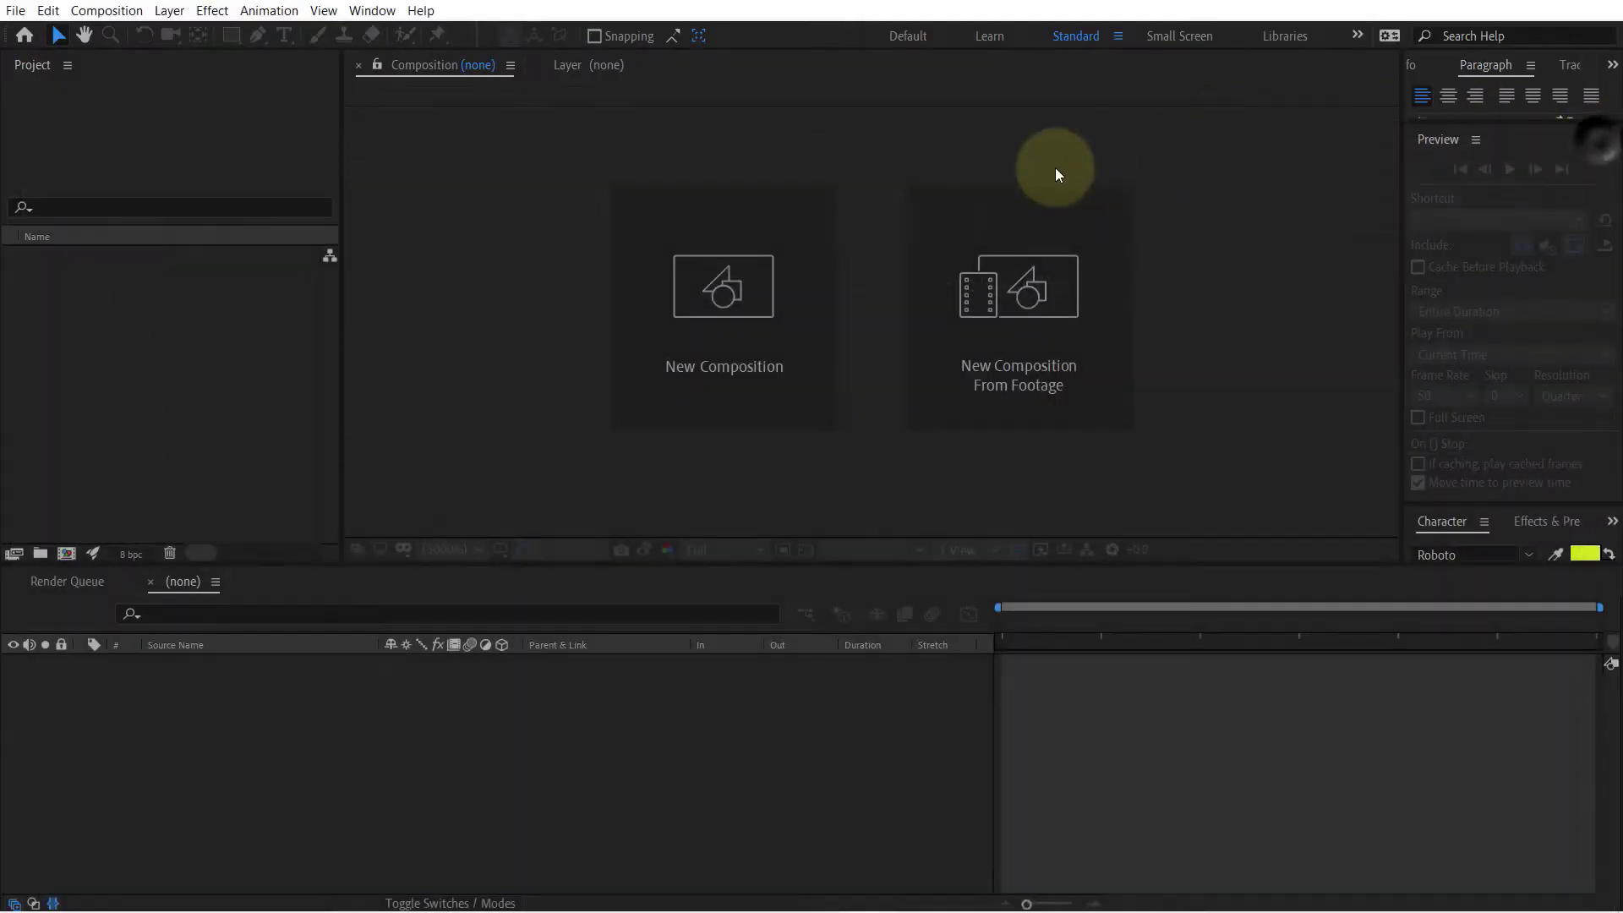
{"action": "left_click", "coordinate": [14, 12]}
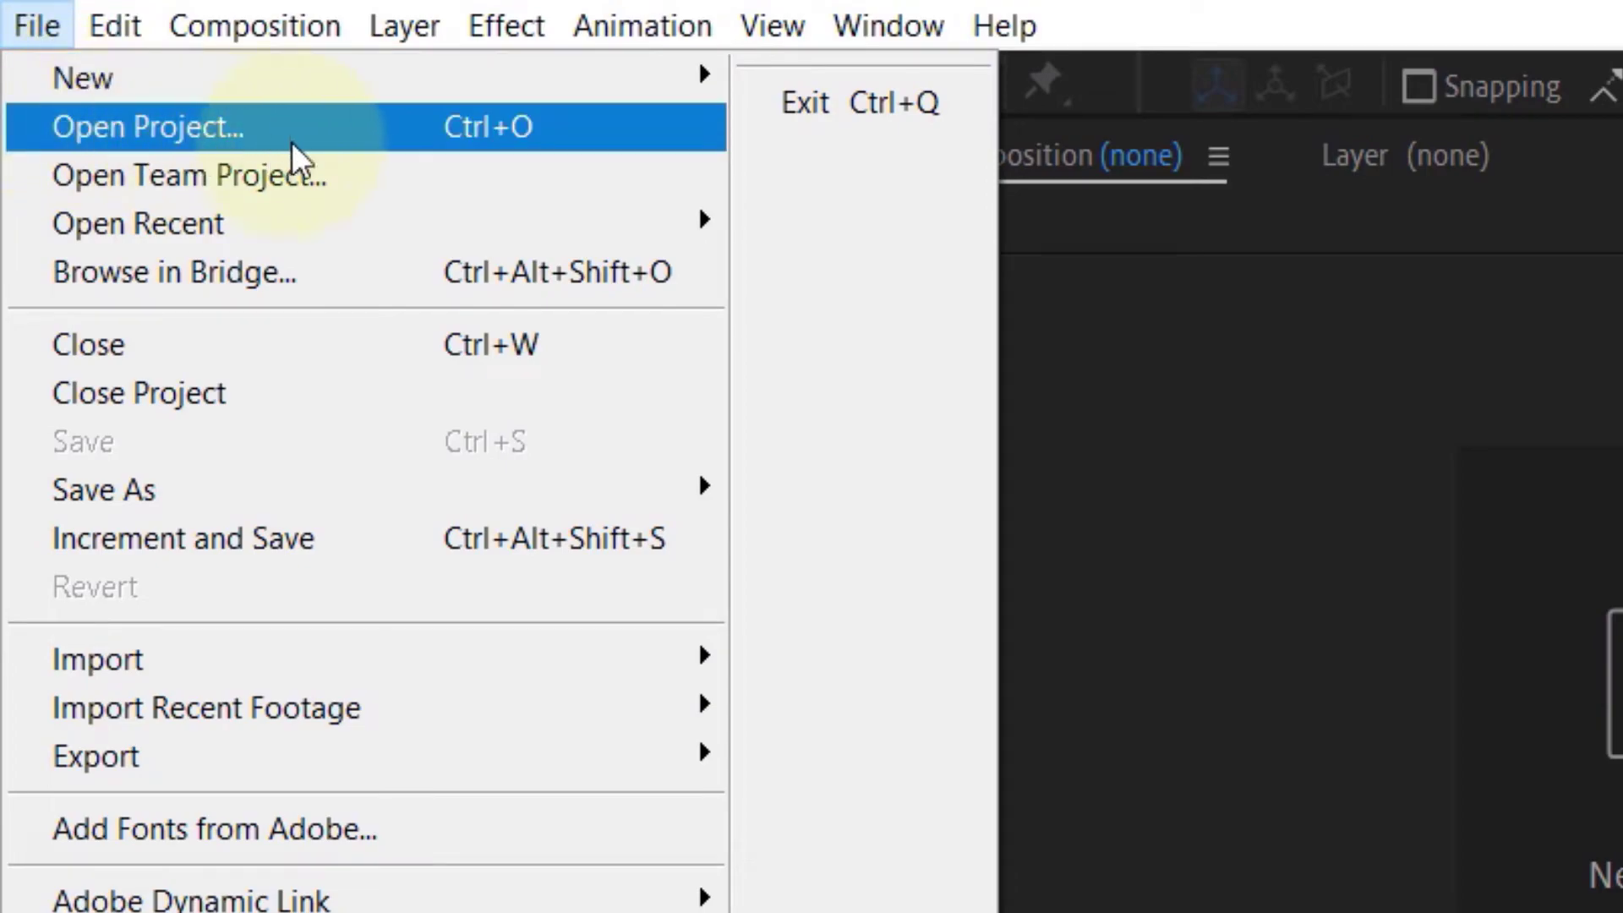
{"action": "left_click", "coordinate": [360, 129]}
{"action": "left_click", "coordinate": [1062, 474]}
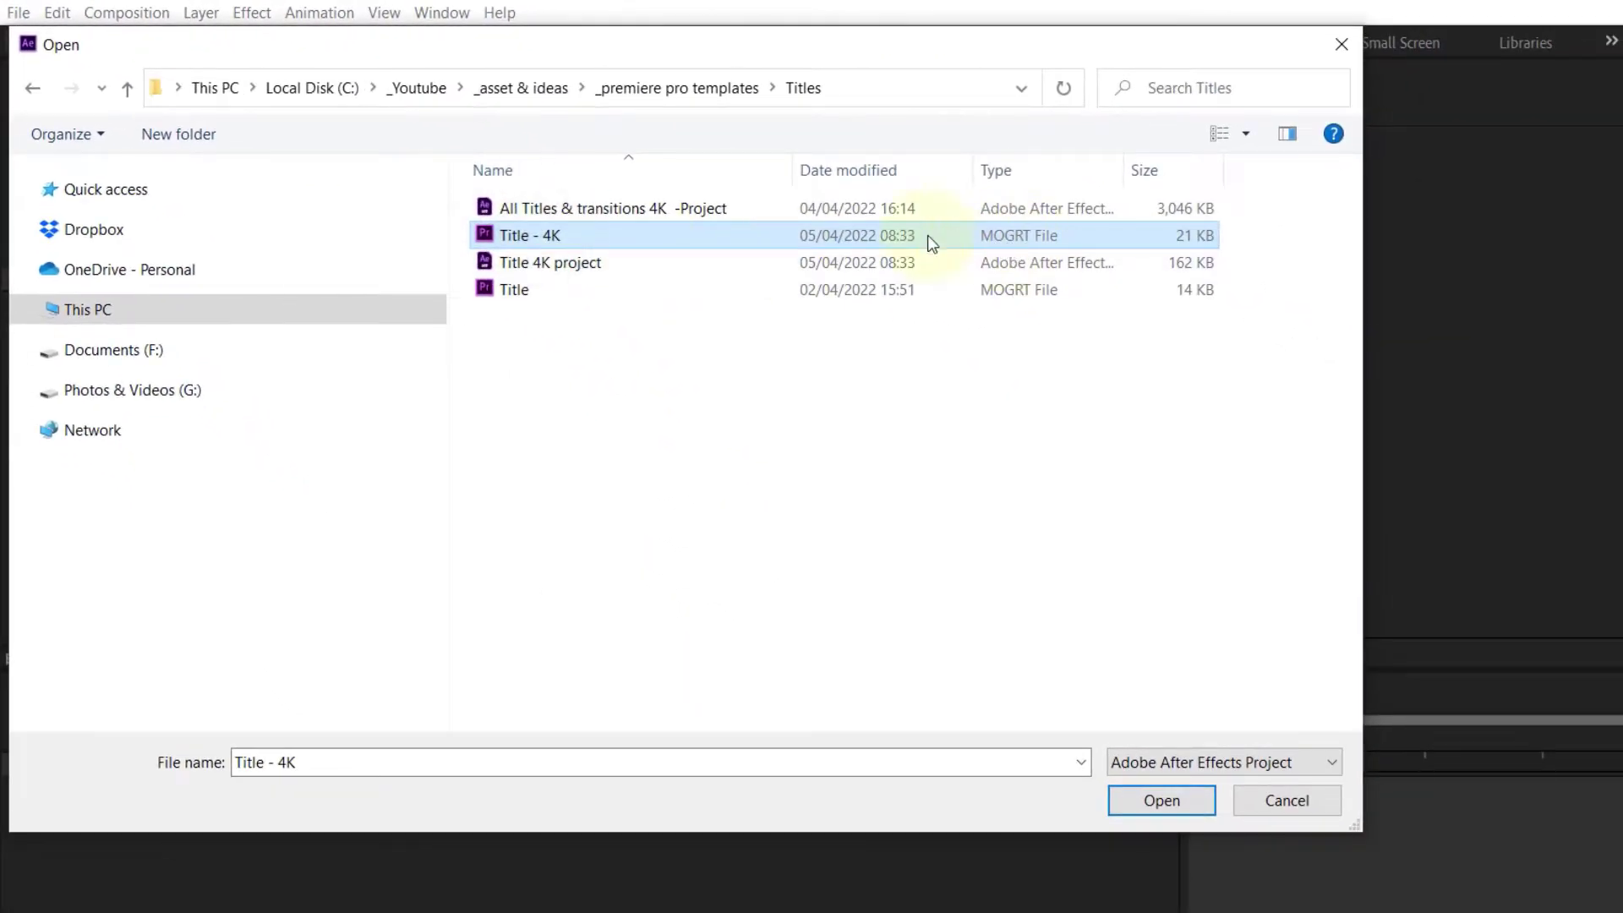
{"action": "double_click", "coordinate": [586, 235]}
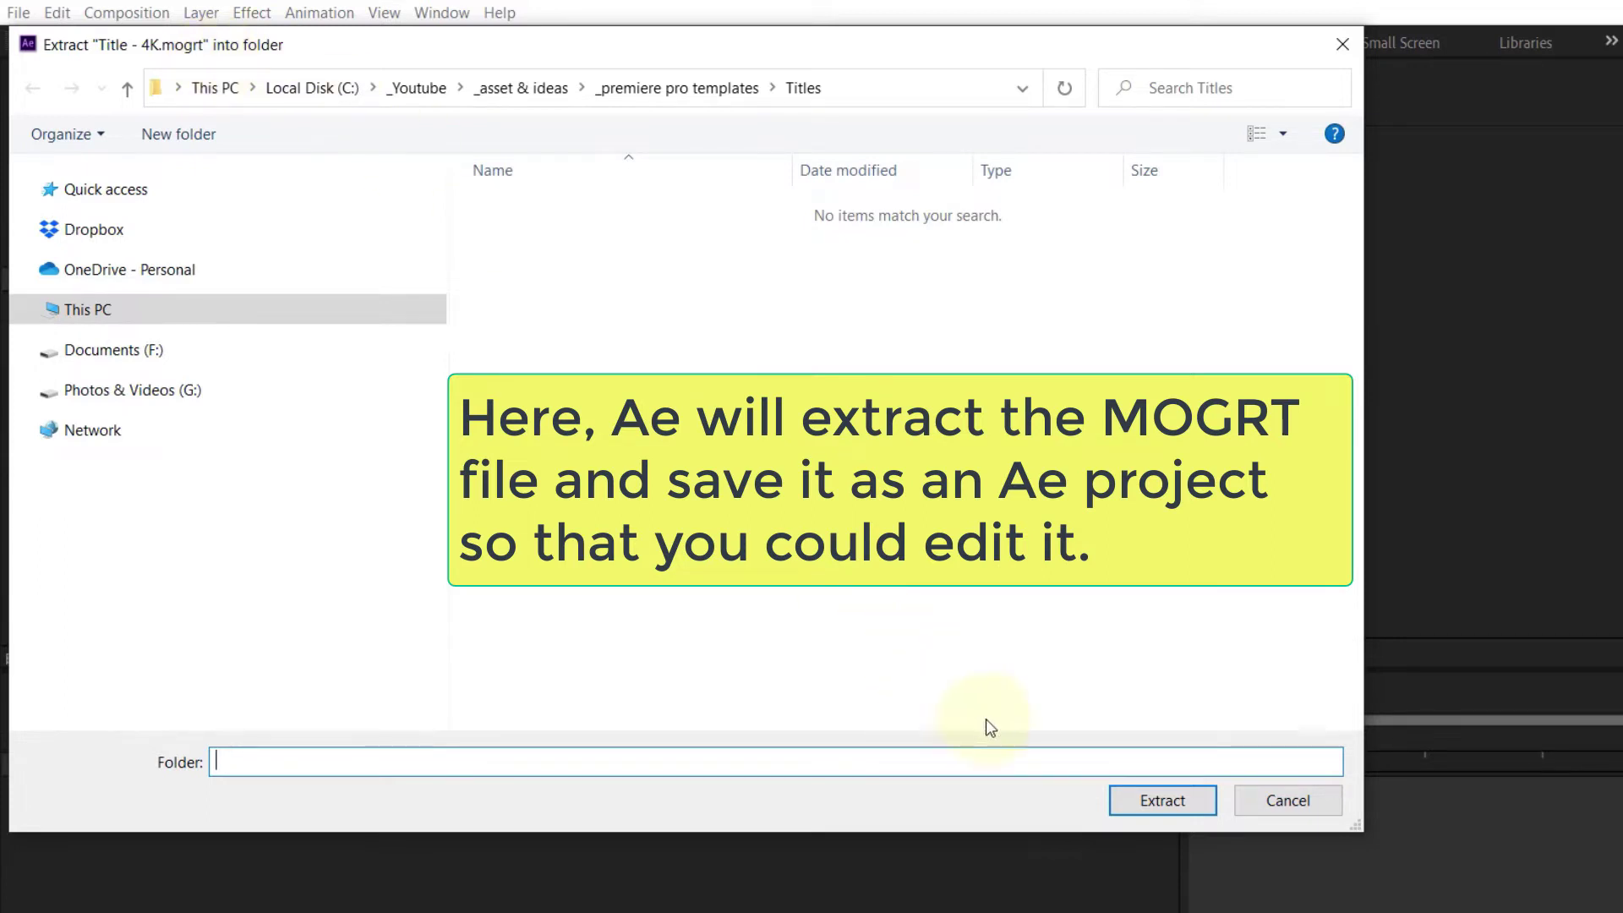
{"action": "left_click", "coordinate": [1169, 799]}
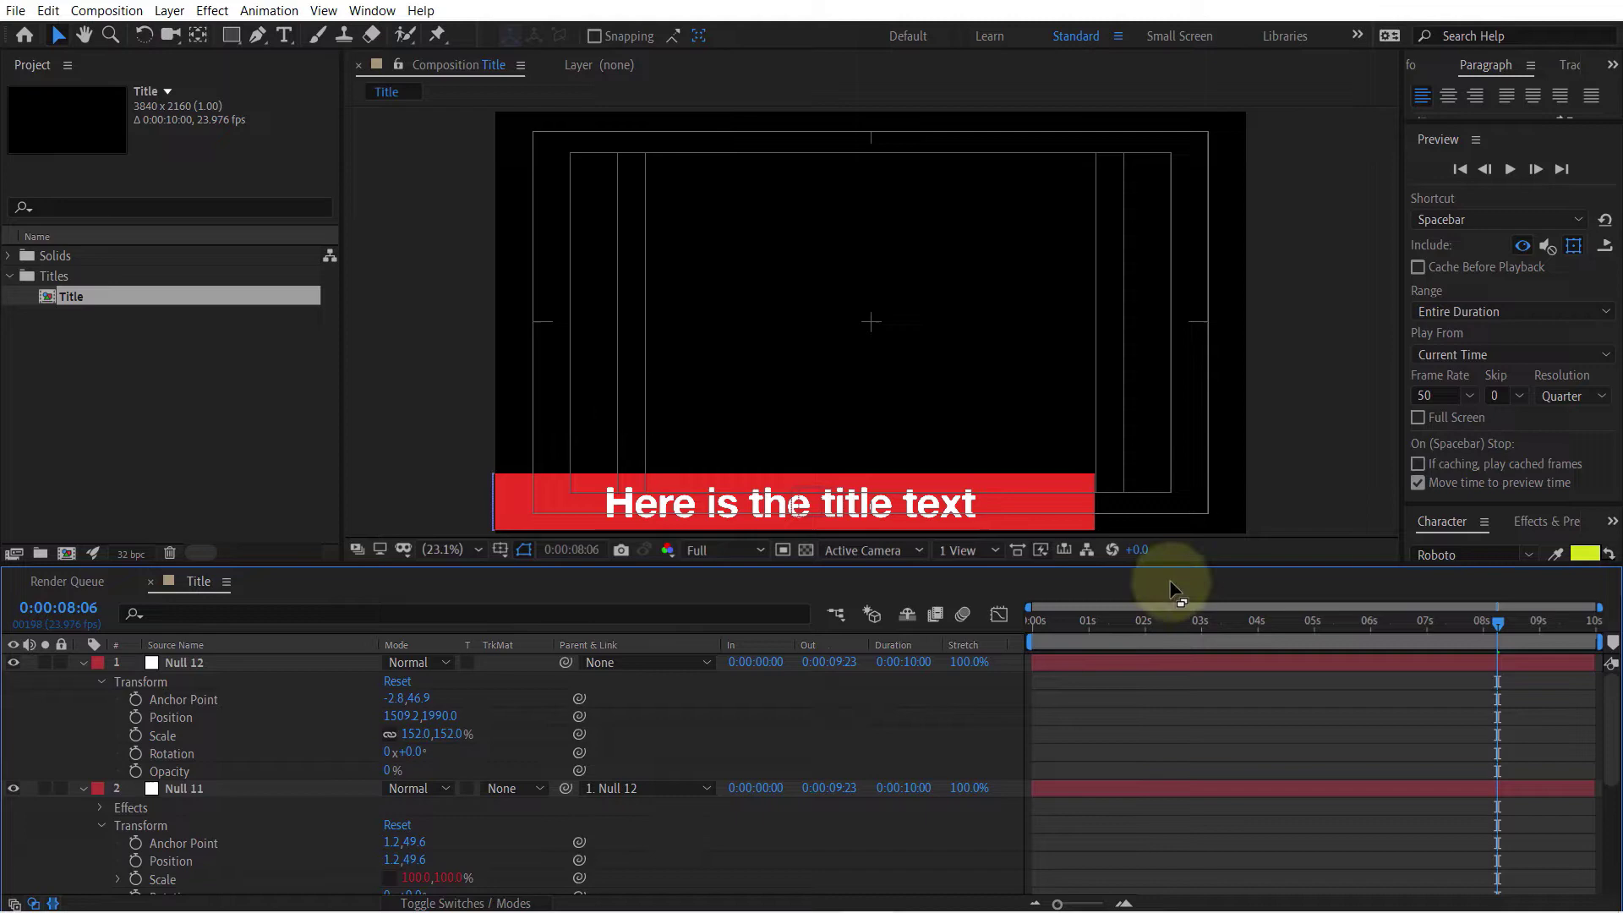
Save a copy of the After Effects project with 'To' appended to its file name.
{"action": "key", "text": "Home"}
{"action": "left_click", "coordinate": [17, 11]}
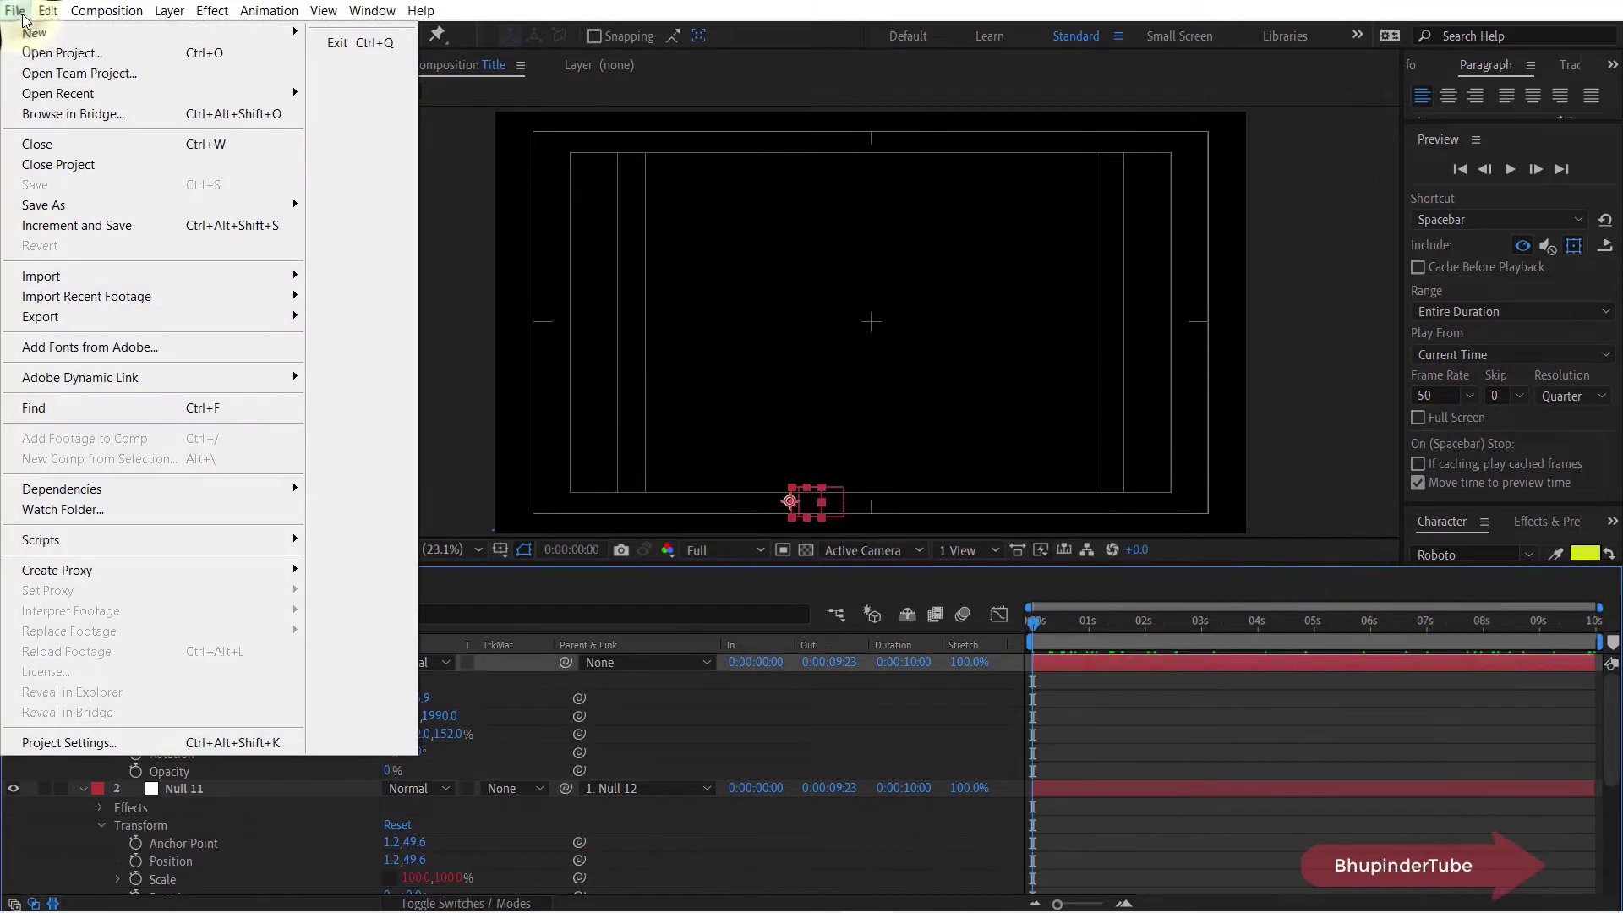
{"action": "mouse_move", "coordinate": [169, 205]}
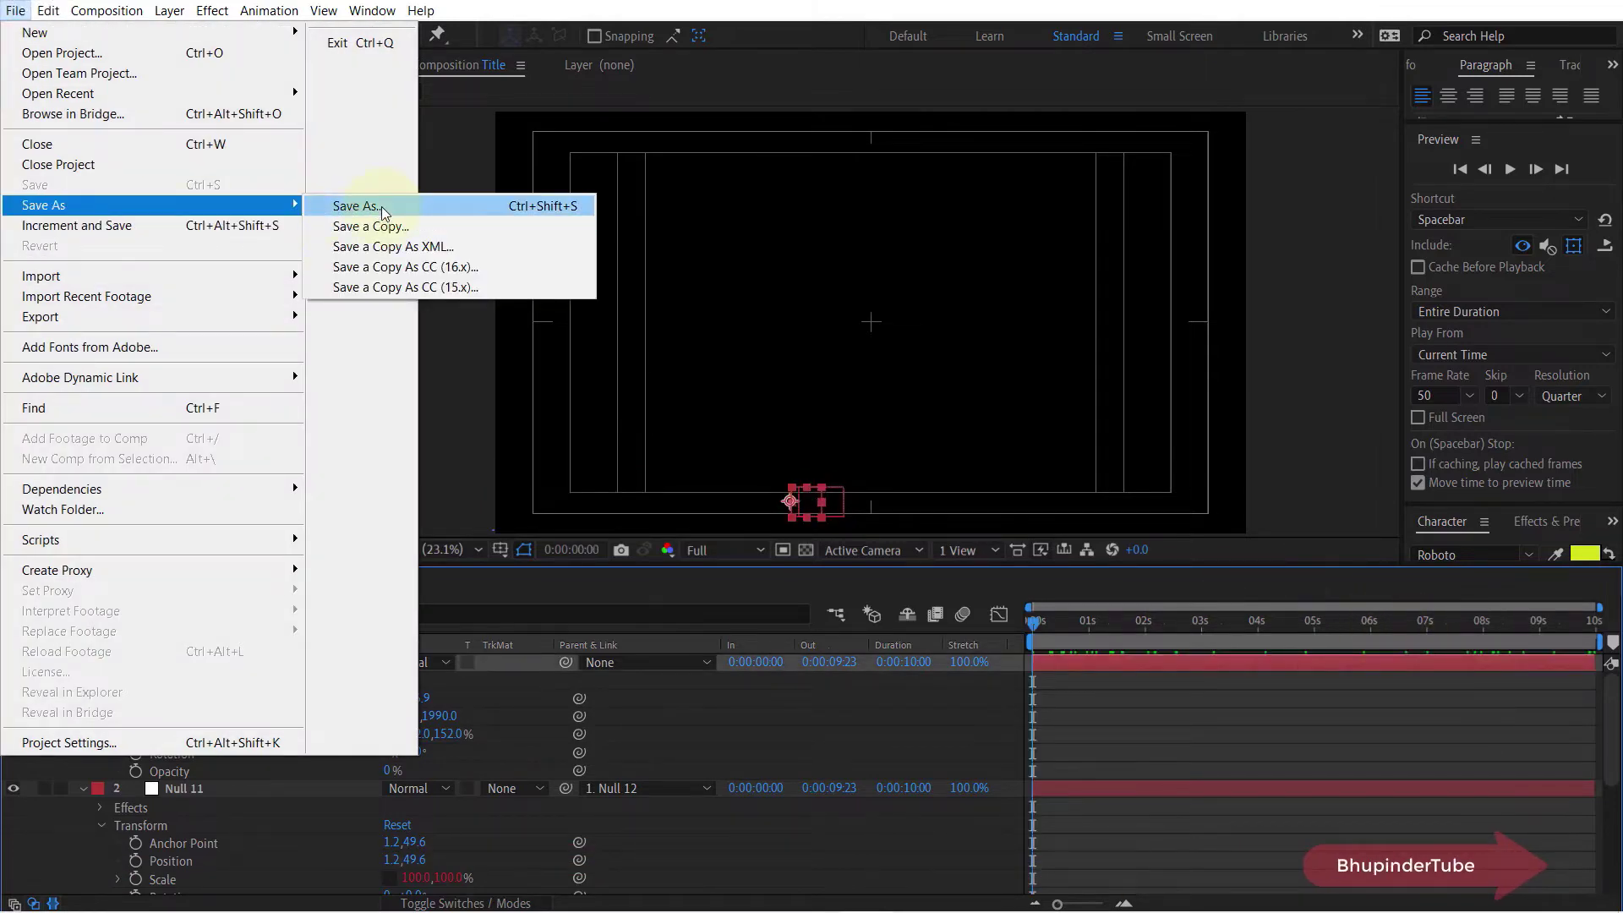
{"action": "left_click", "coordinate": [355, 207]}
{"action": "left_click", "coordinate": [258, 592]}
{"action": "type", "text": "Top"}
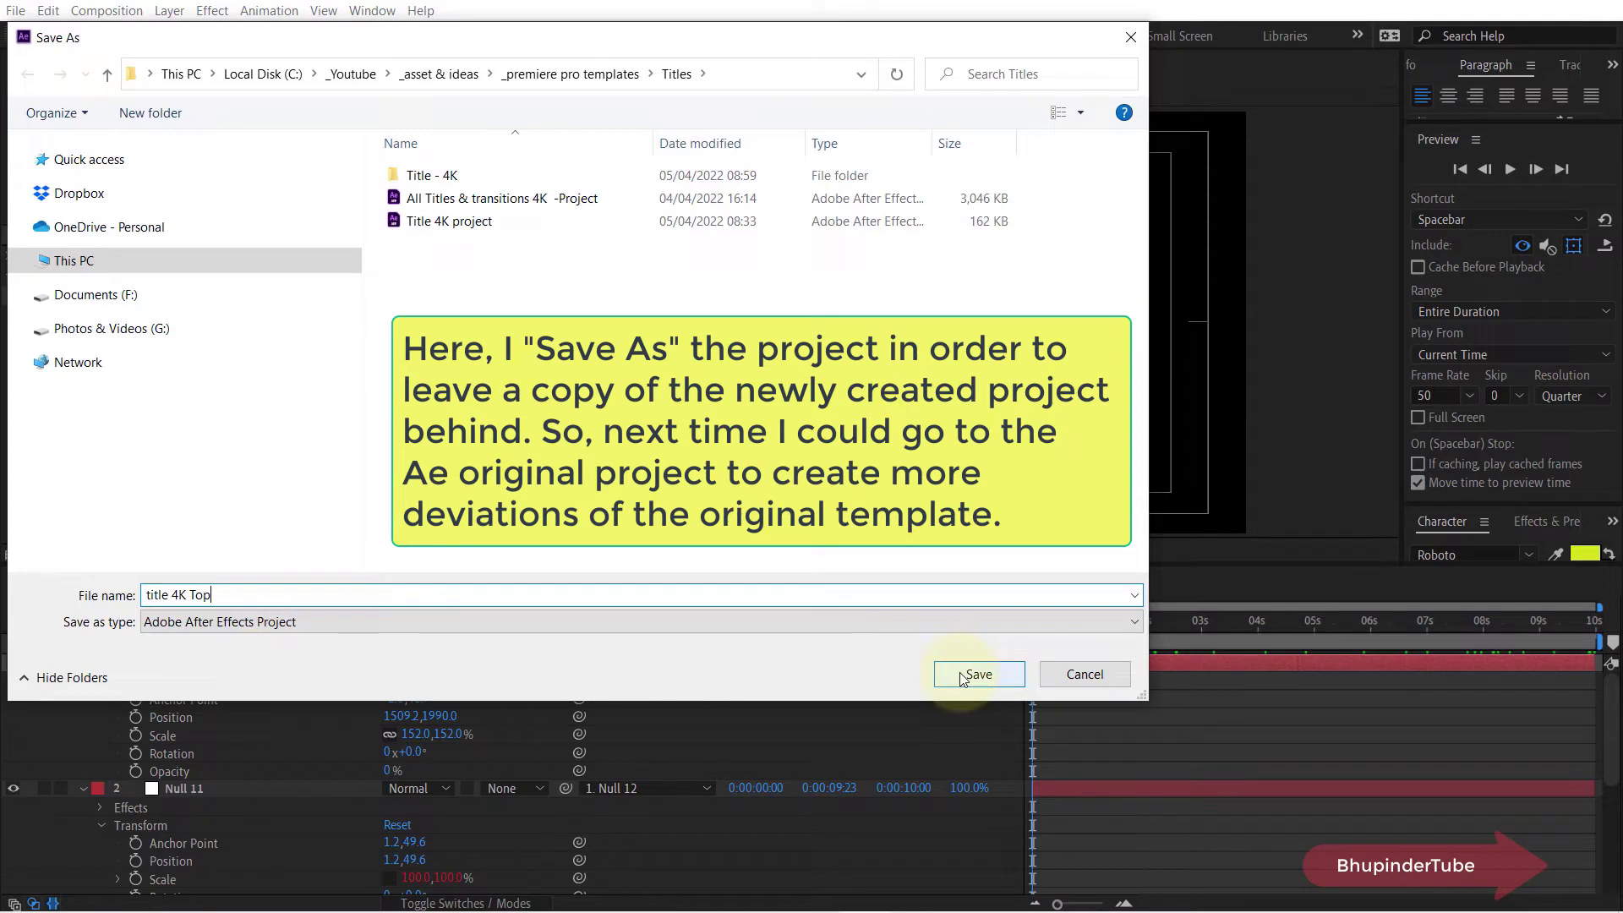
{"action": "left_click", "coordinate": [964, 674]}
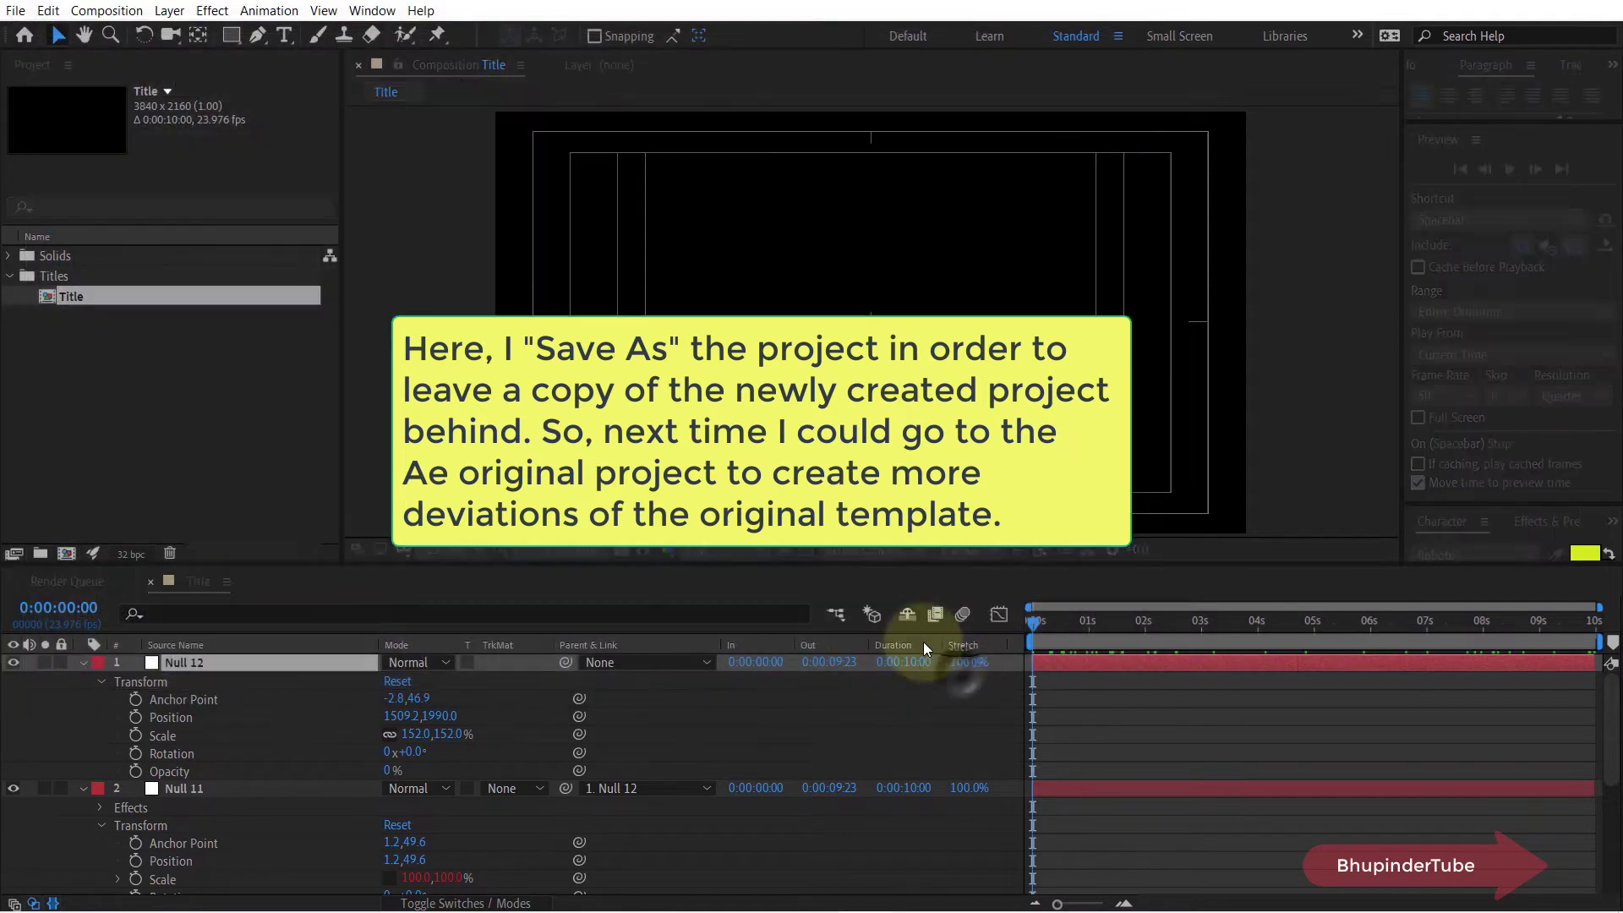
Set Null 12's position to 1509.2, 209.0 to lift the red bar to the top, then preview.
{"action": "left_click", "coordinate": [180, 673]}
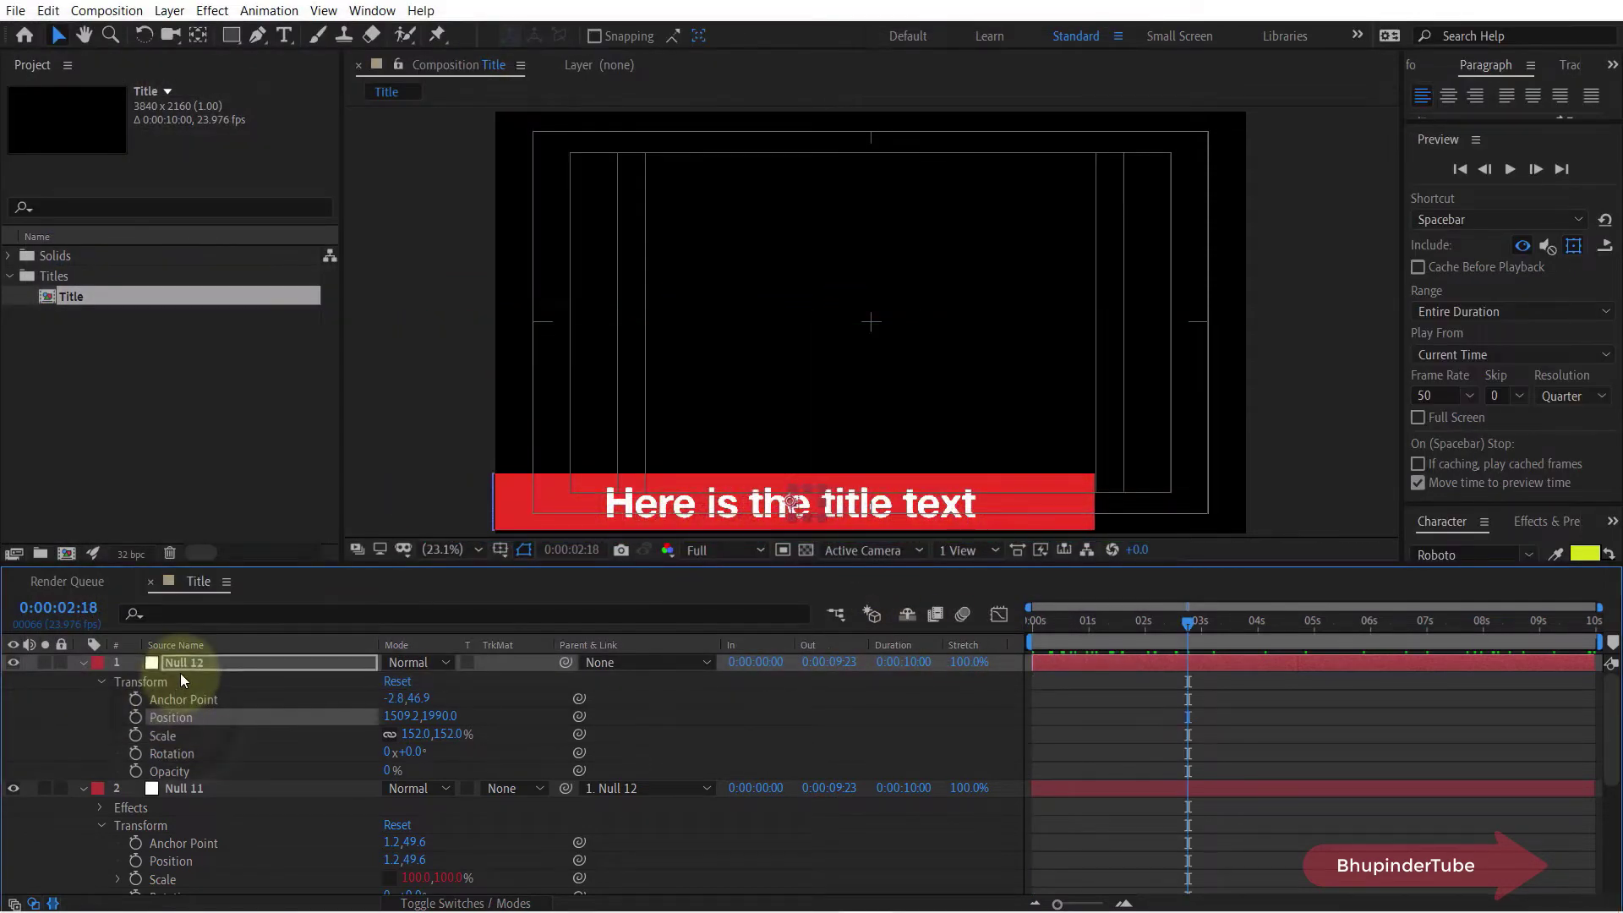
{"action": "left_click_drag", "start_coordinate": [437, 724], "coordinate": [20, 727]}
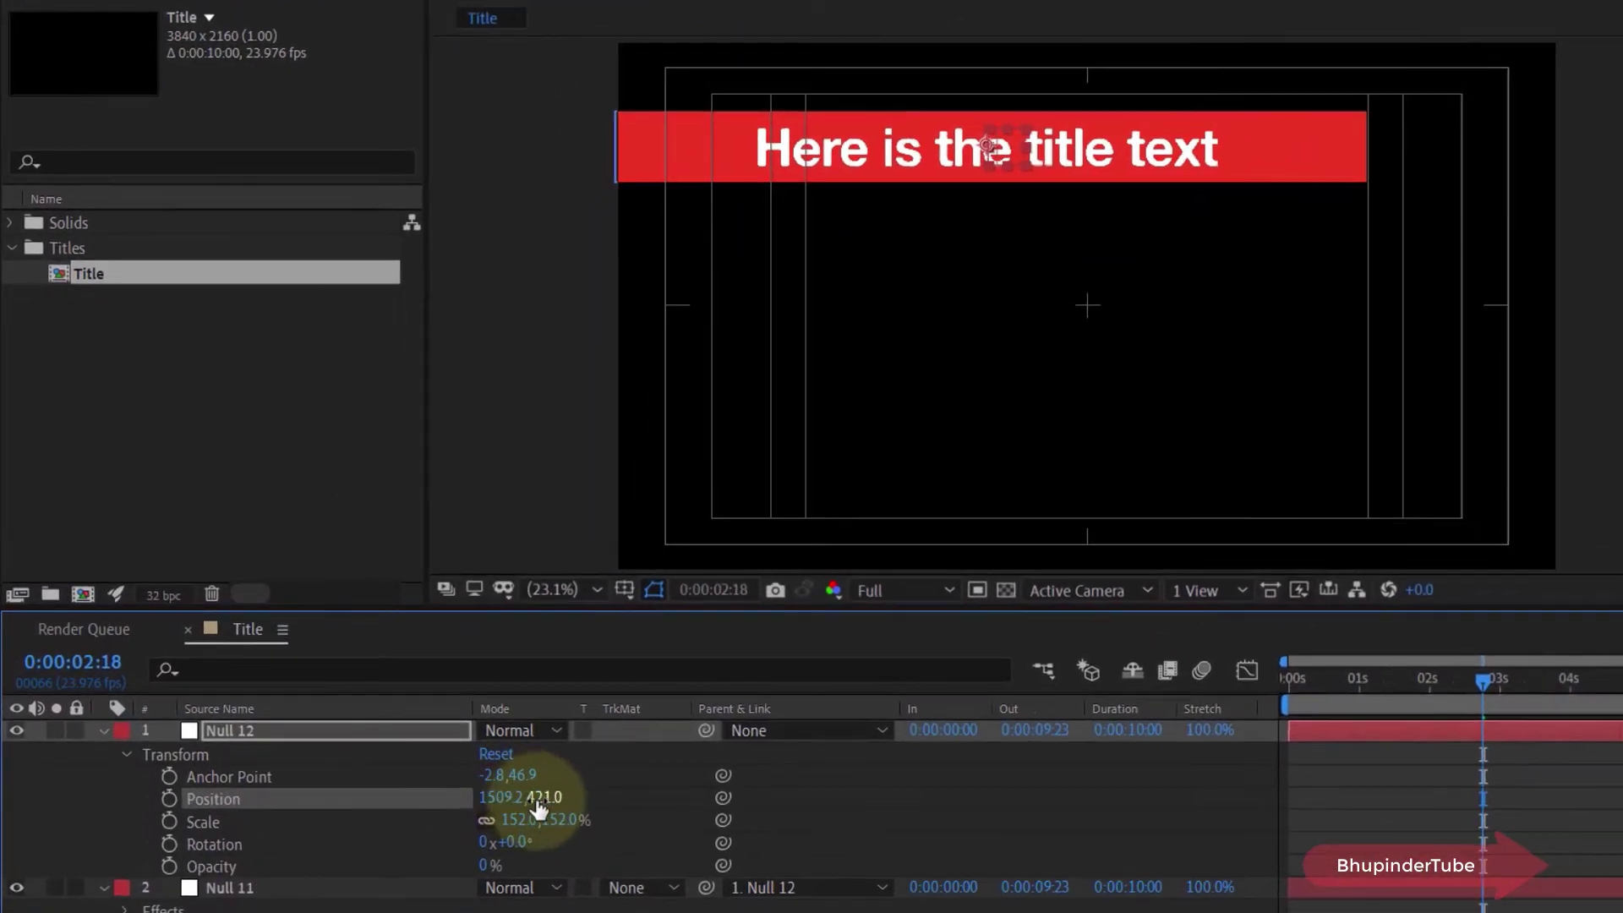
{"action": "left_click_drag", "start_coordinate": [429, 719], "coordinate": [309, 718]}
{"action": "left_click_drag", "start_coordinate": [385, 801], "coordinate": [392, 854]}
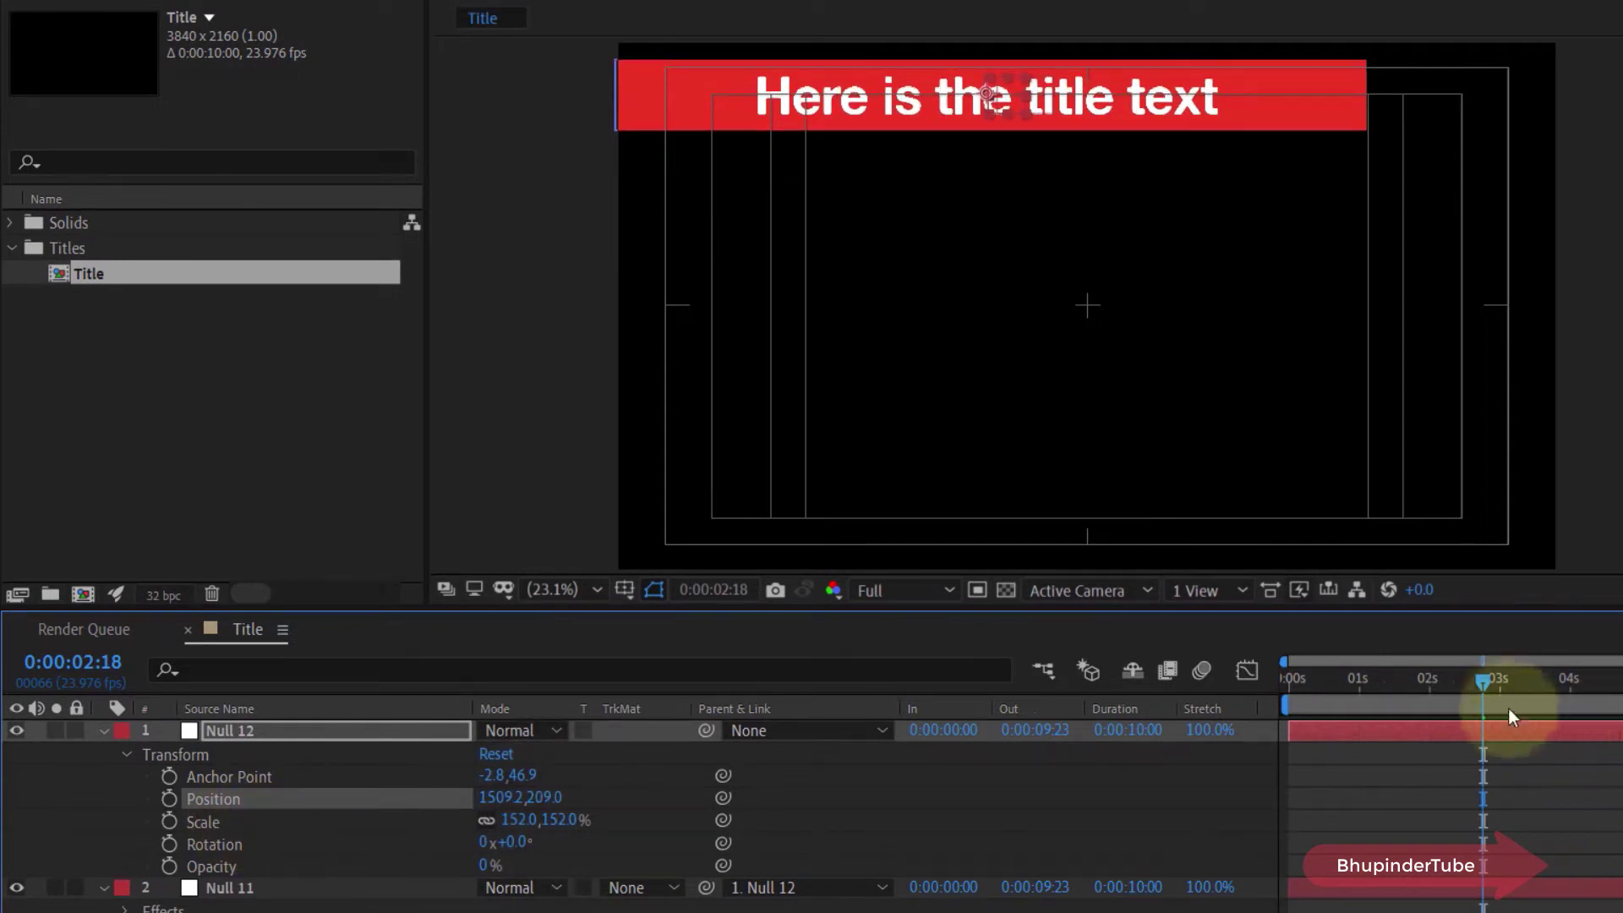
{"action": "key", "text": "space"}
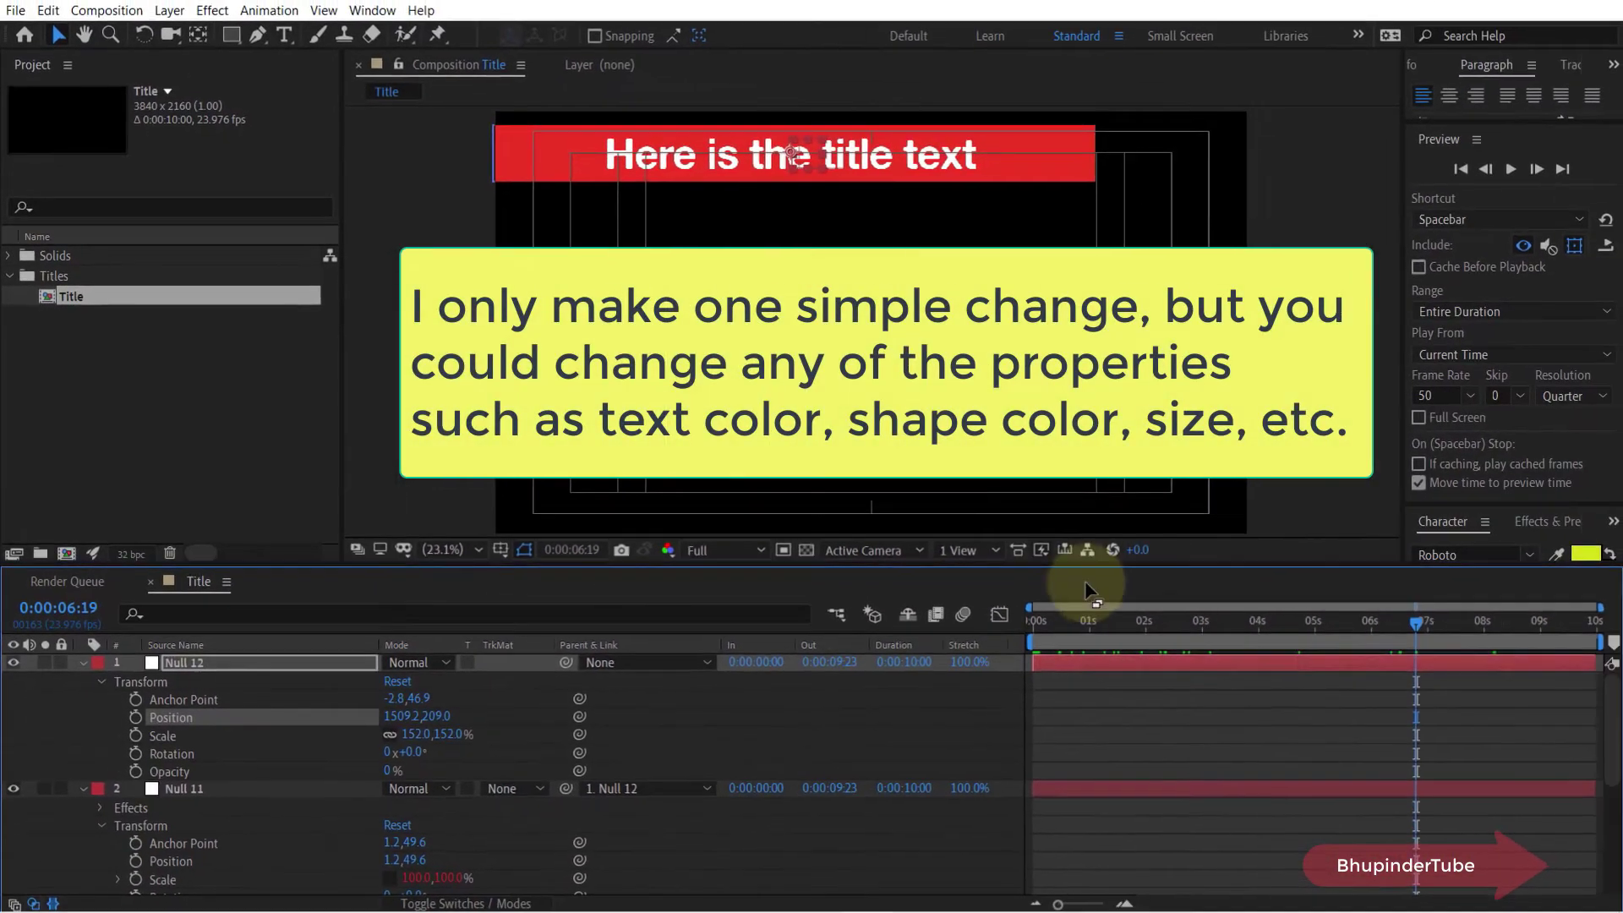
{"action": "left_click", "coordinate": [382, 437]}
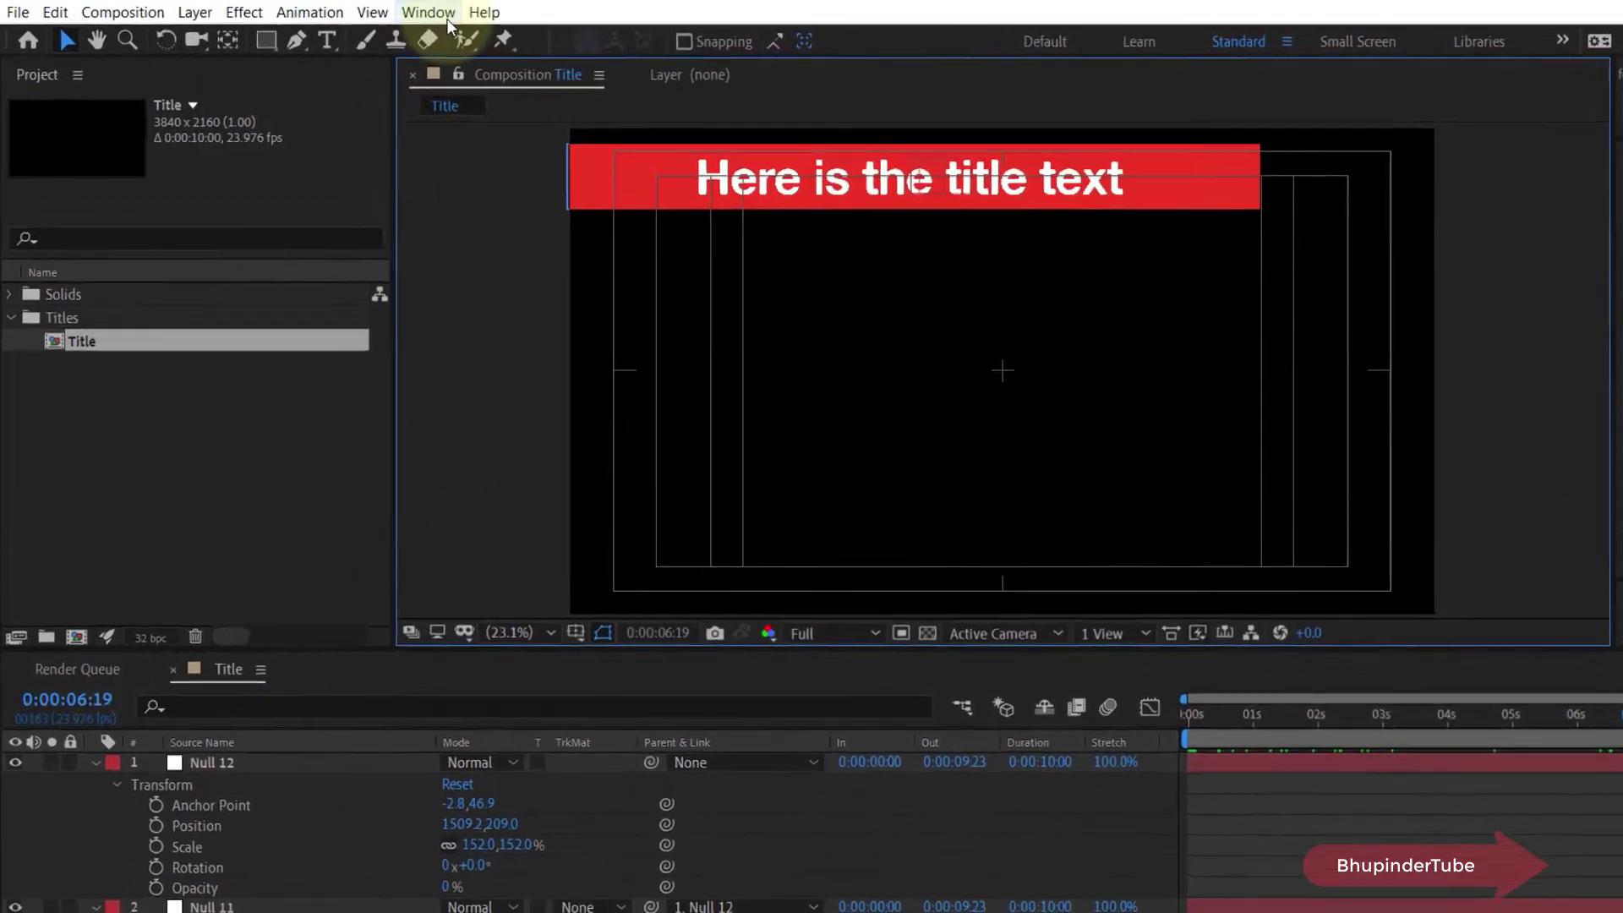
Show the Essential Graphics panel and start exporting the motion graphics template, saving the project first.
{"action": "left_click", "coordinate": [384, 12]}
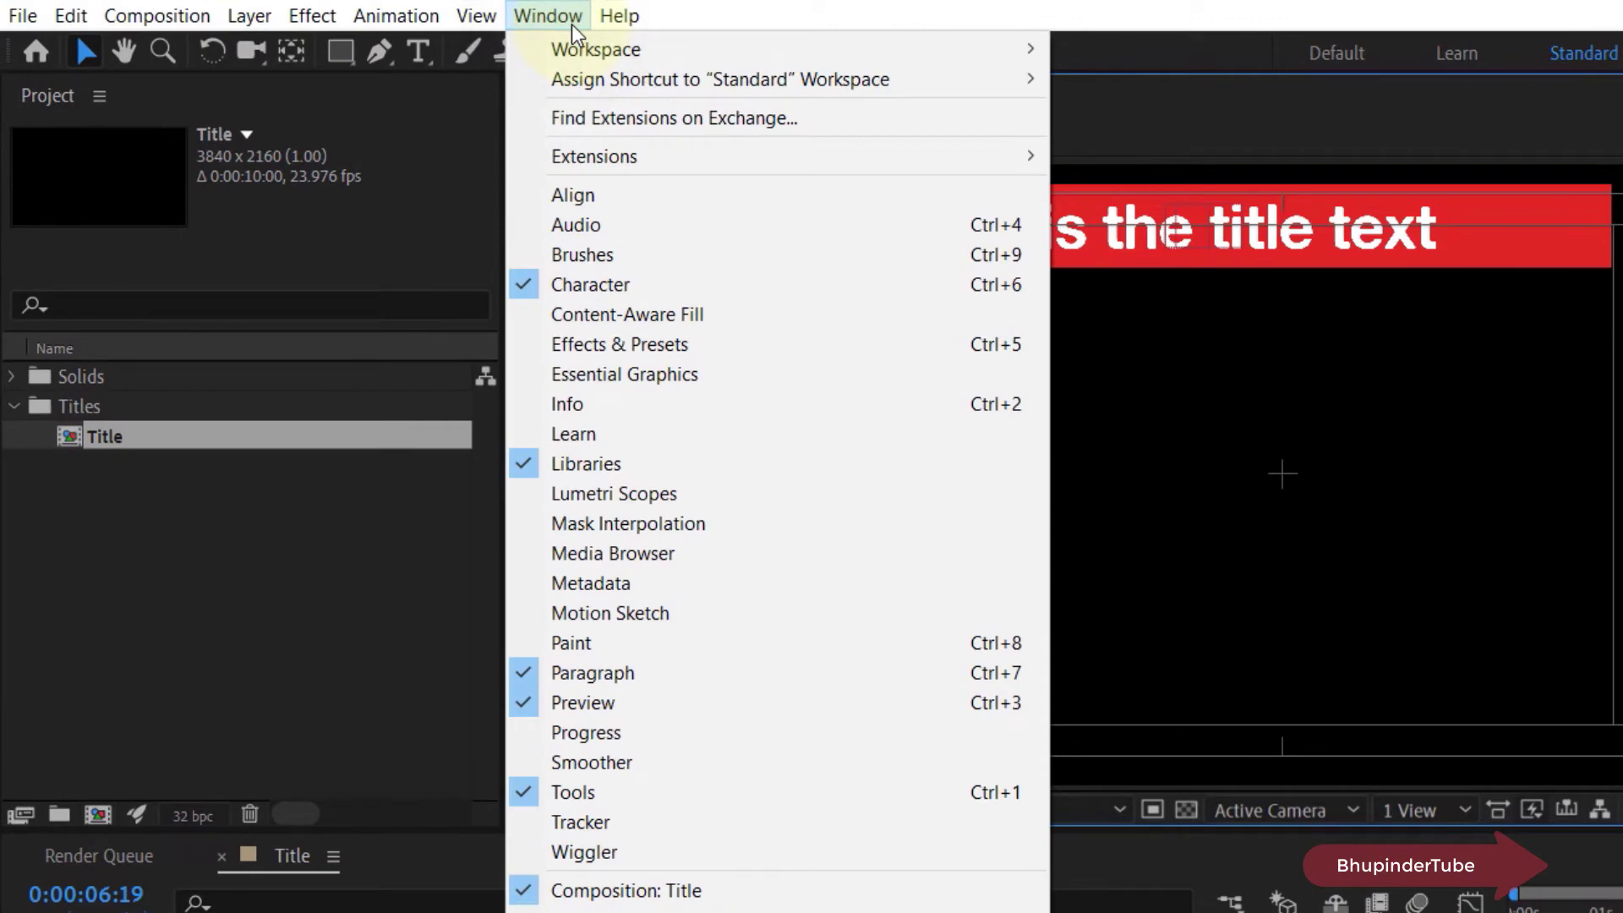
{"action": "left_click", "coordinate": [747, 375]}
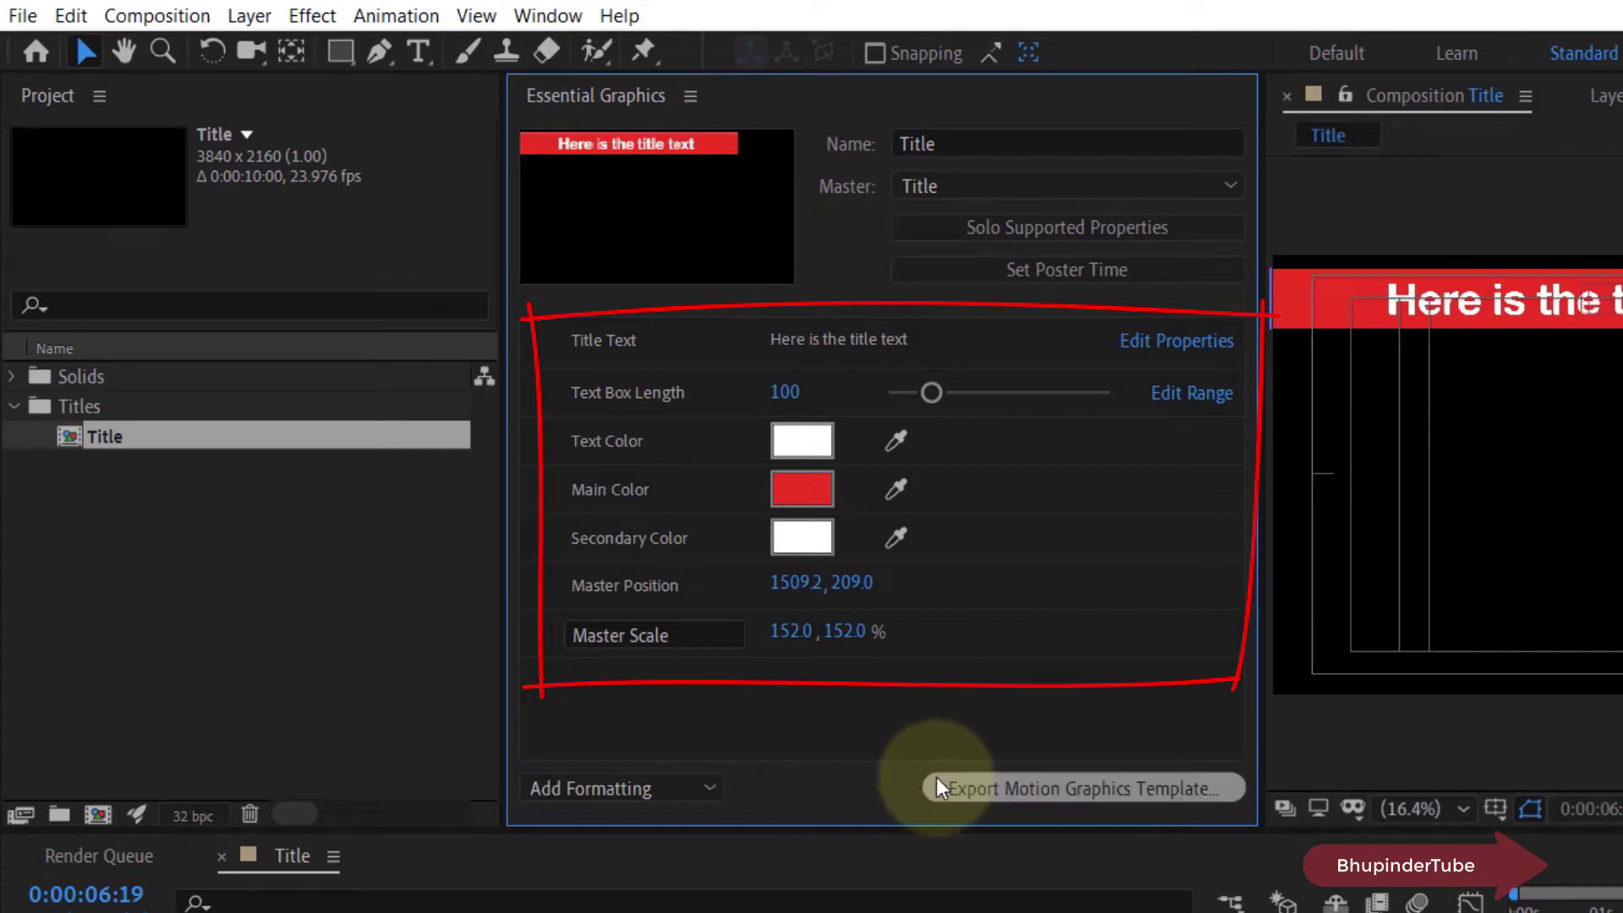
{"action": "left_click", "coordinate": [1059, 800]}
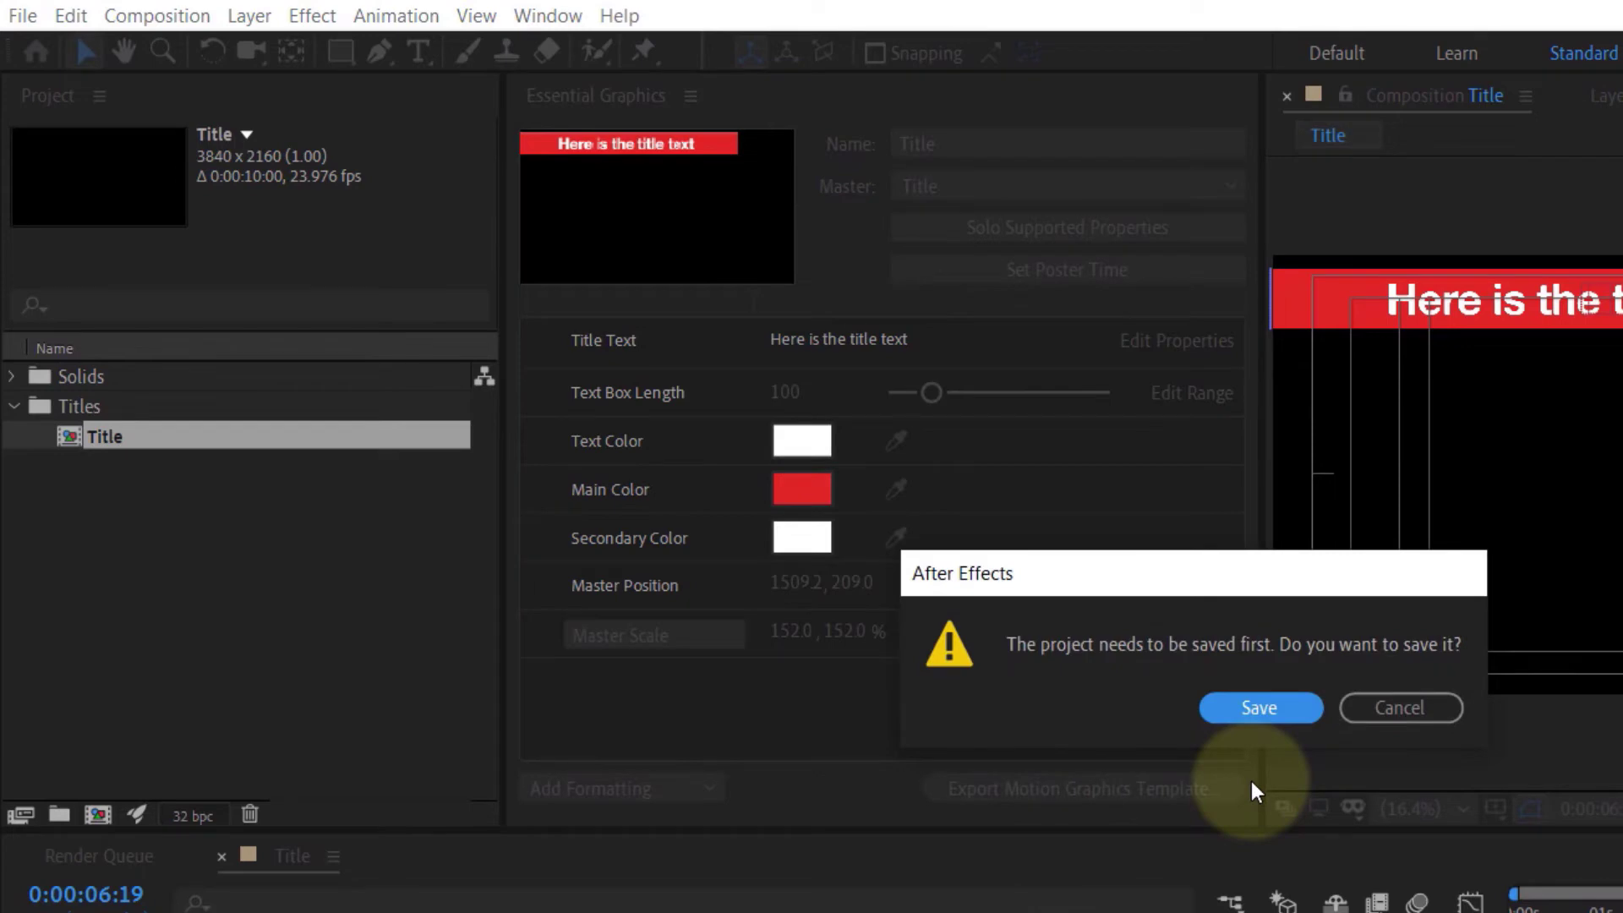
{"action": "left_click", "coordinate": [1265, 708]}
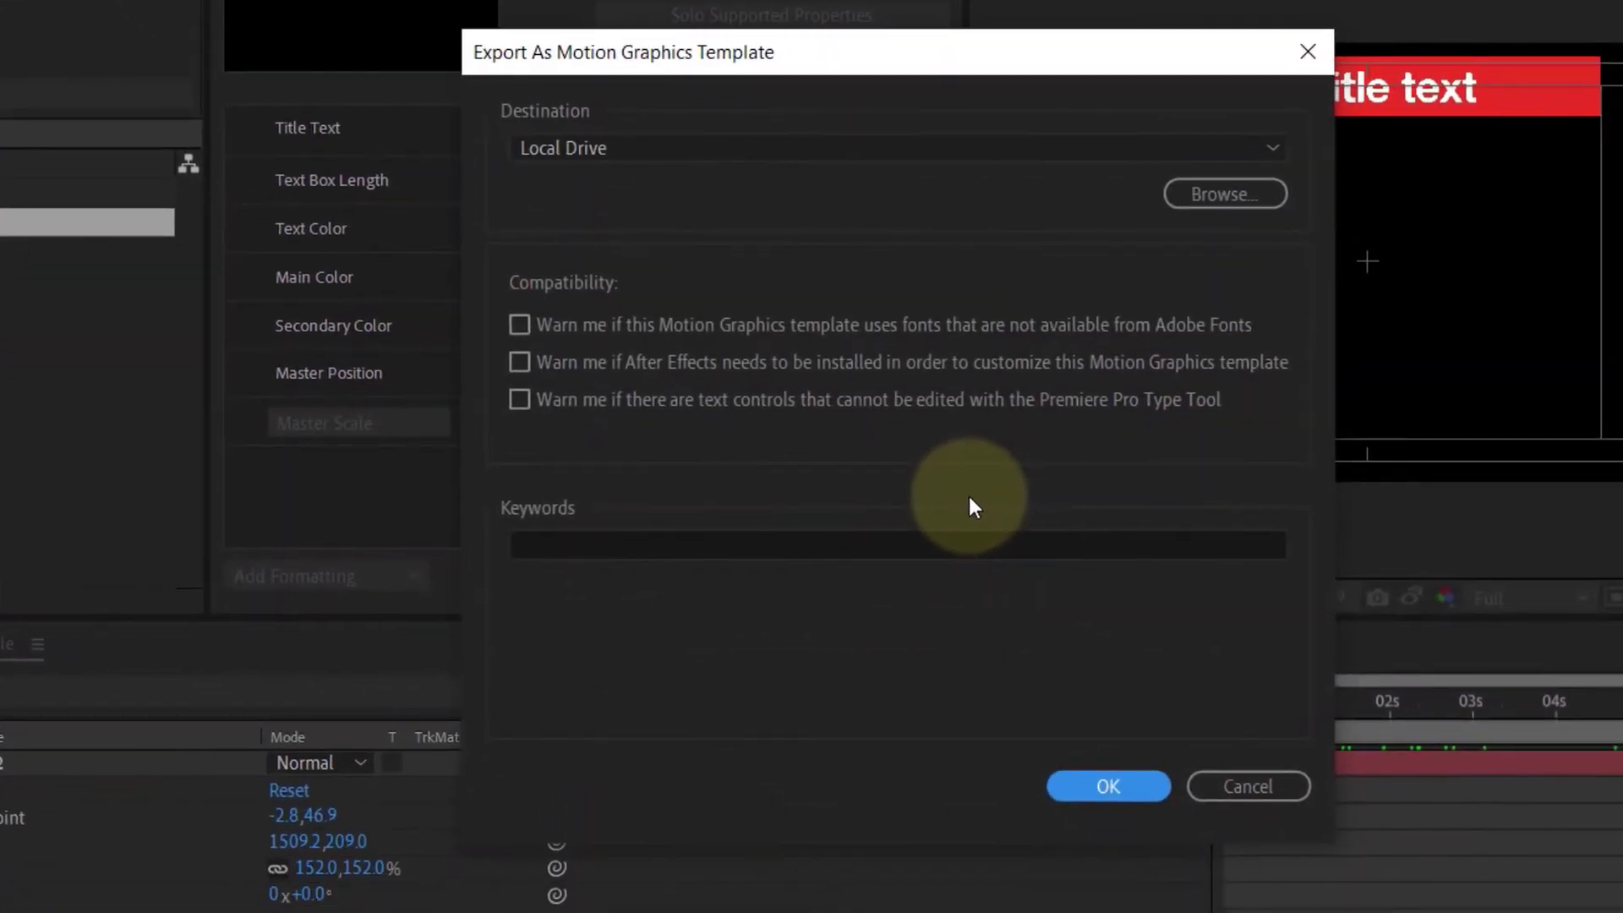
Name the template file Title - 4K - Top in the Titles folder and confirm the export.
{"action": "left_click", "coordinate": [1255, 201]}
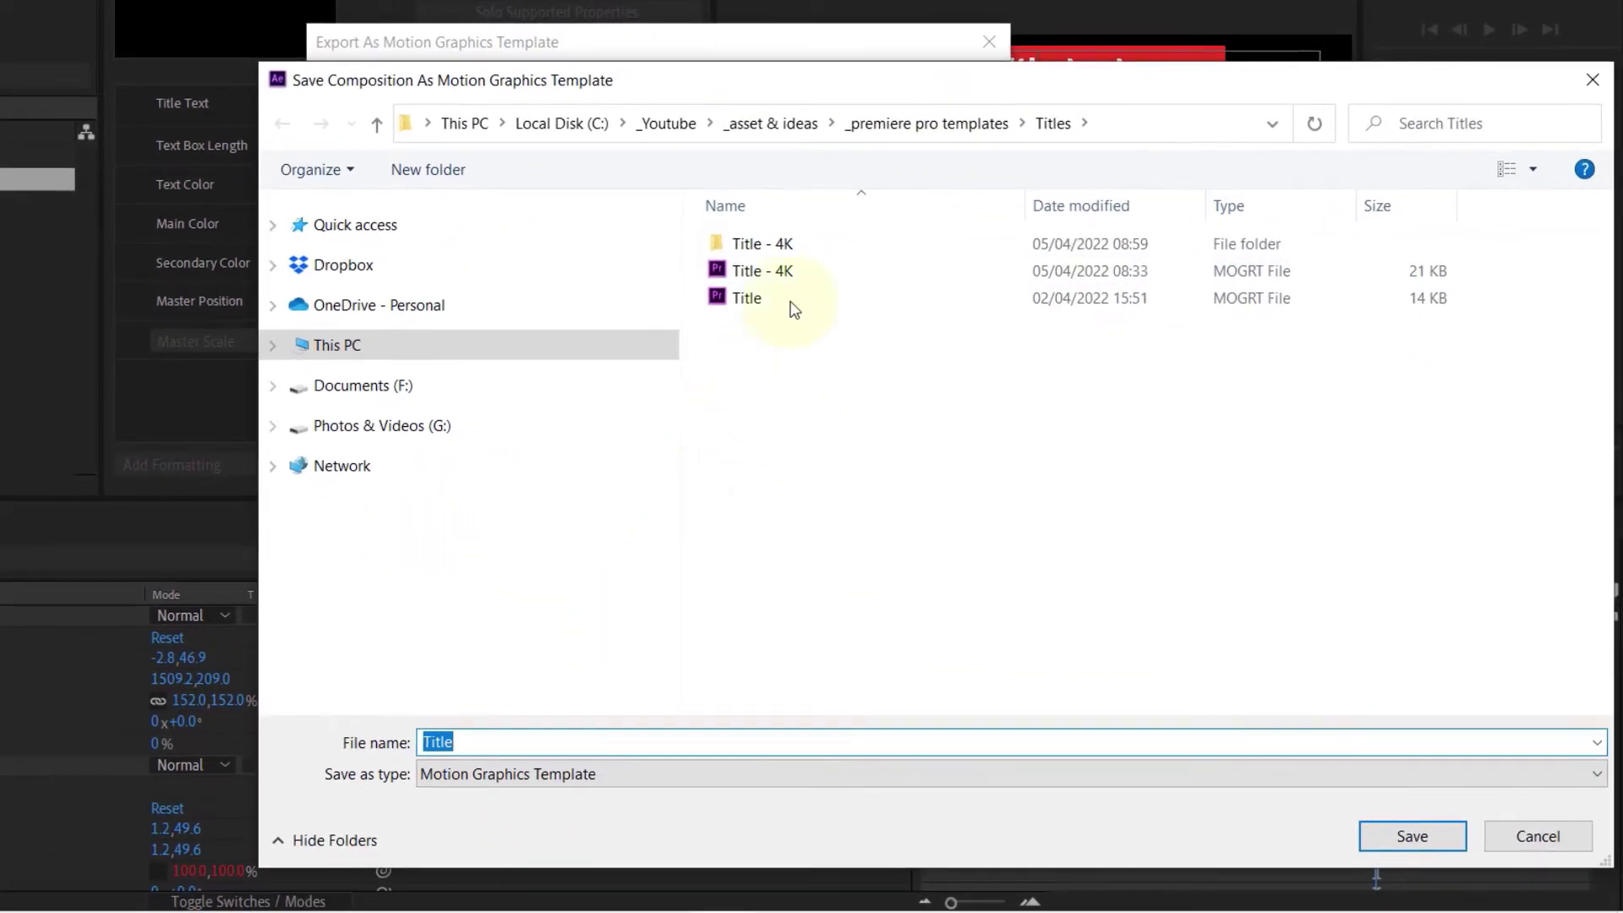
{"action": "left_click", "coordinate": [795, 270]}
{"action": "left_click", "coordinate": [561, 739]}
{"action": "left_click", "coordinate": [562, 737]}
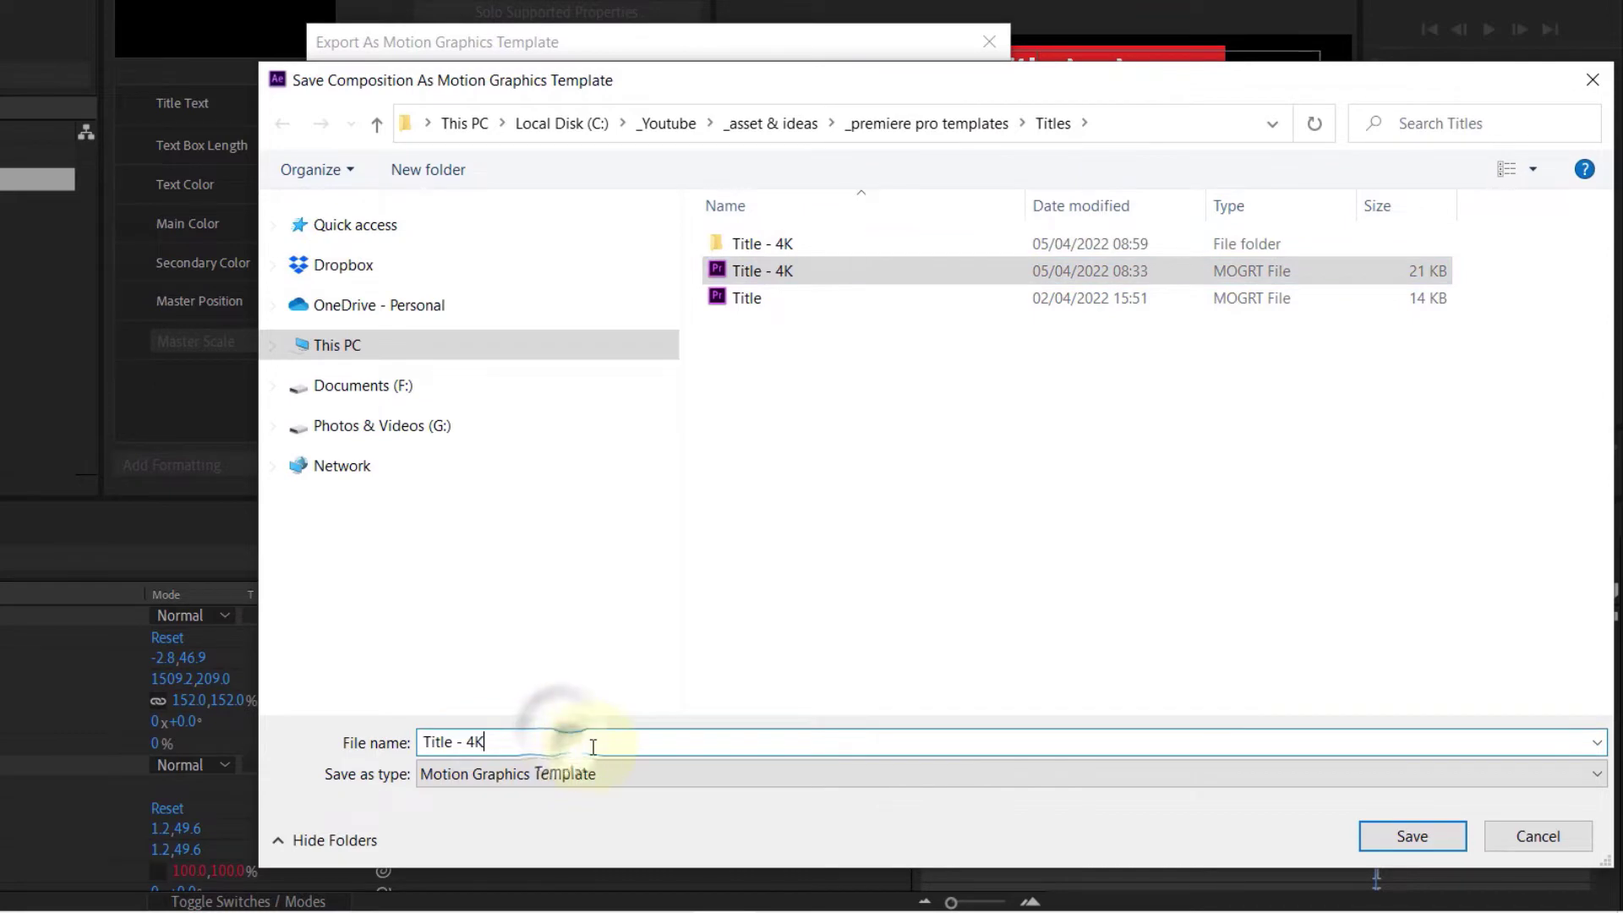
{"action": "type", "text": "- Top"}
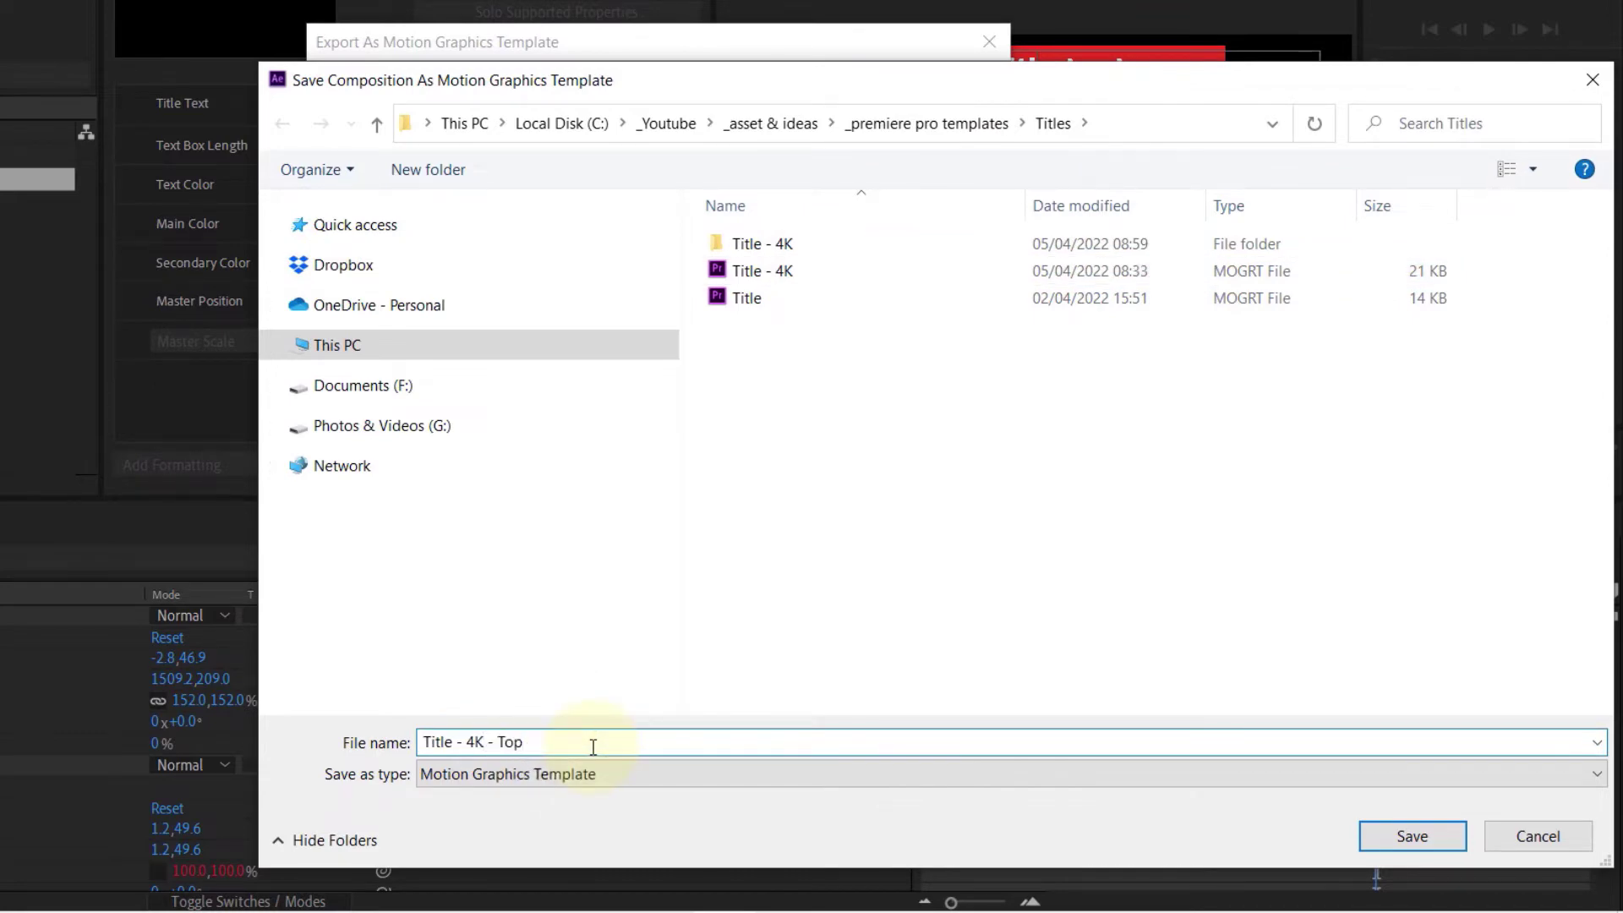
{"action": "left_click", "coordinate": [1455, 848]}
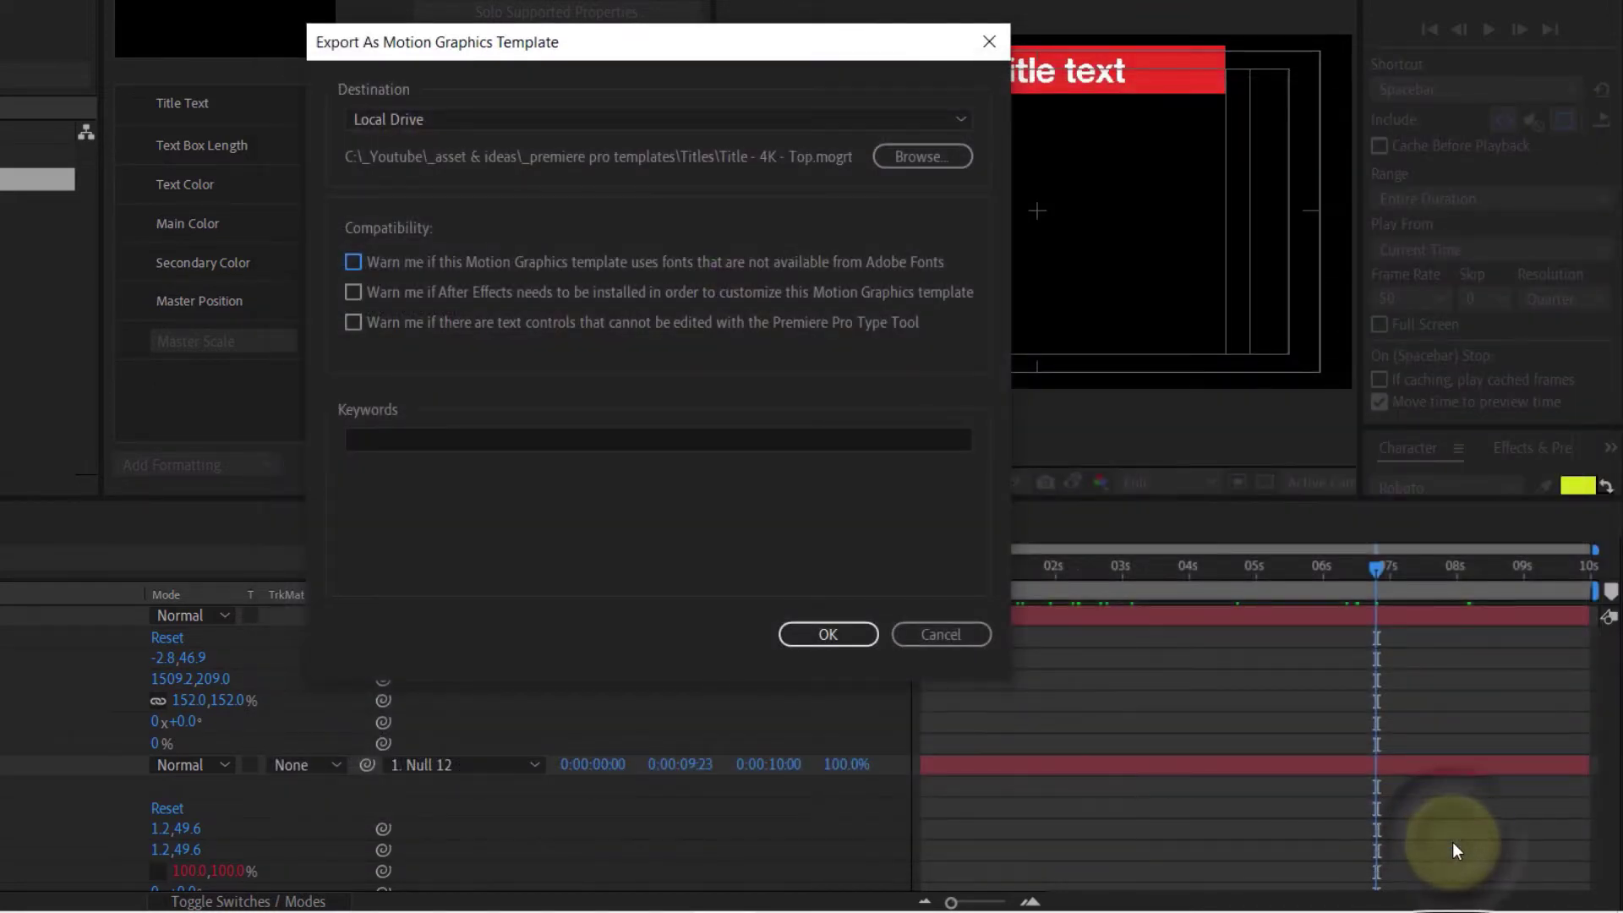
{"action": "left_click", "coordinate": [814, 630]}
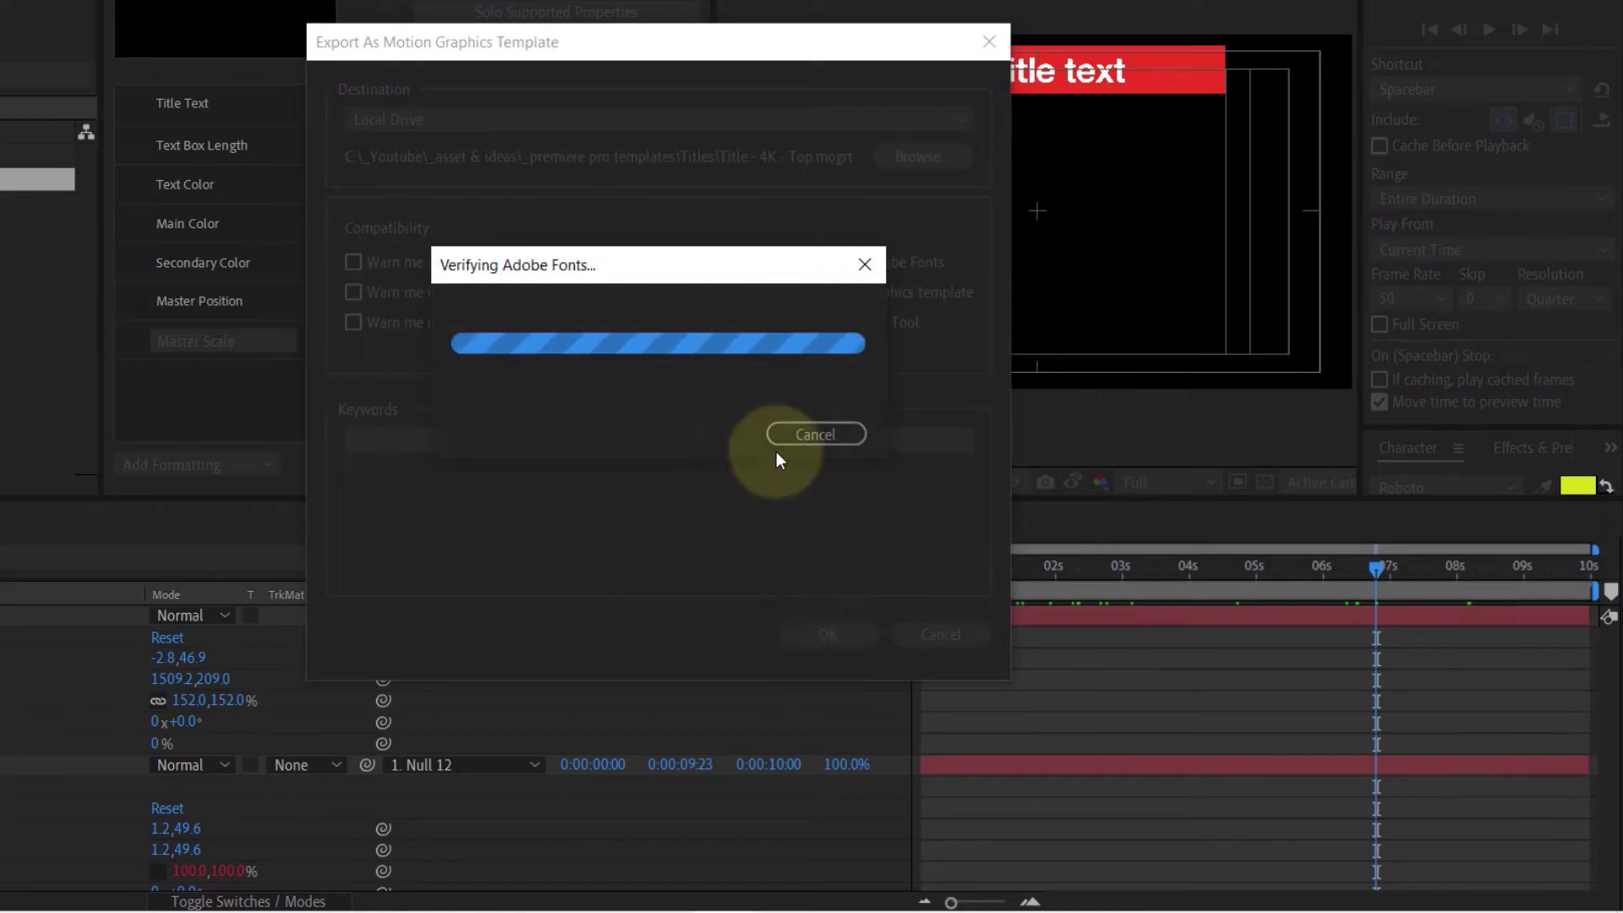
{"action": "left_click", "coordinate": [802, 433]}
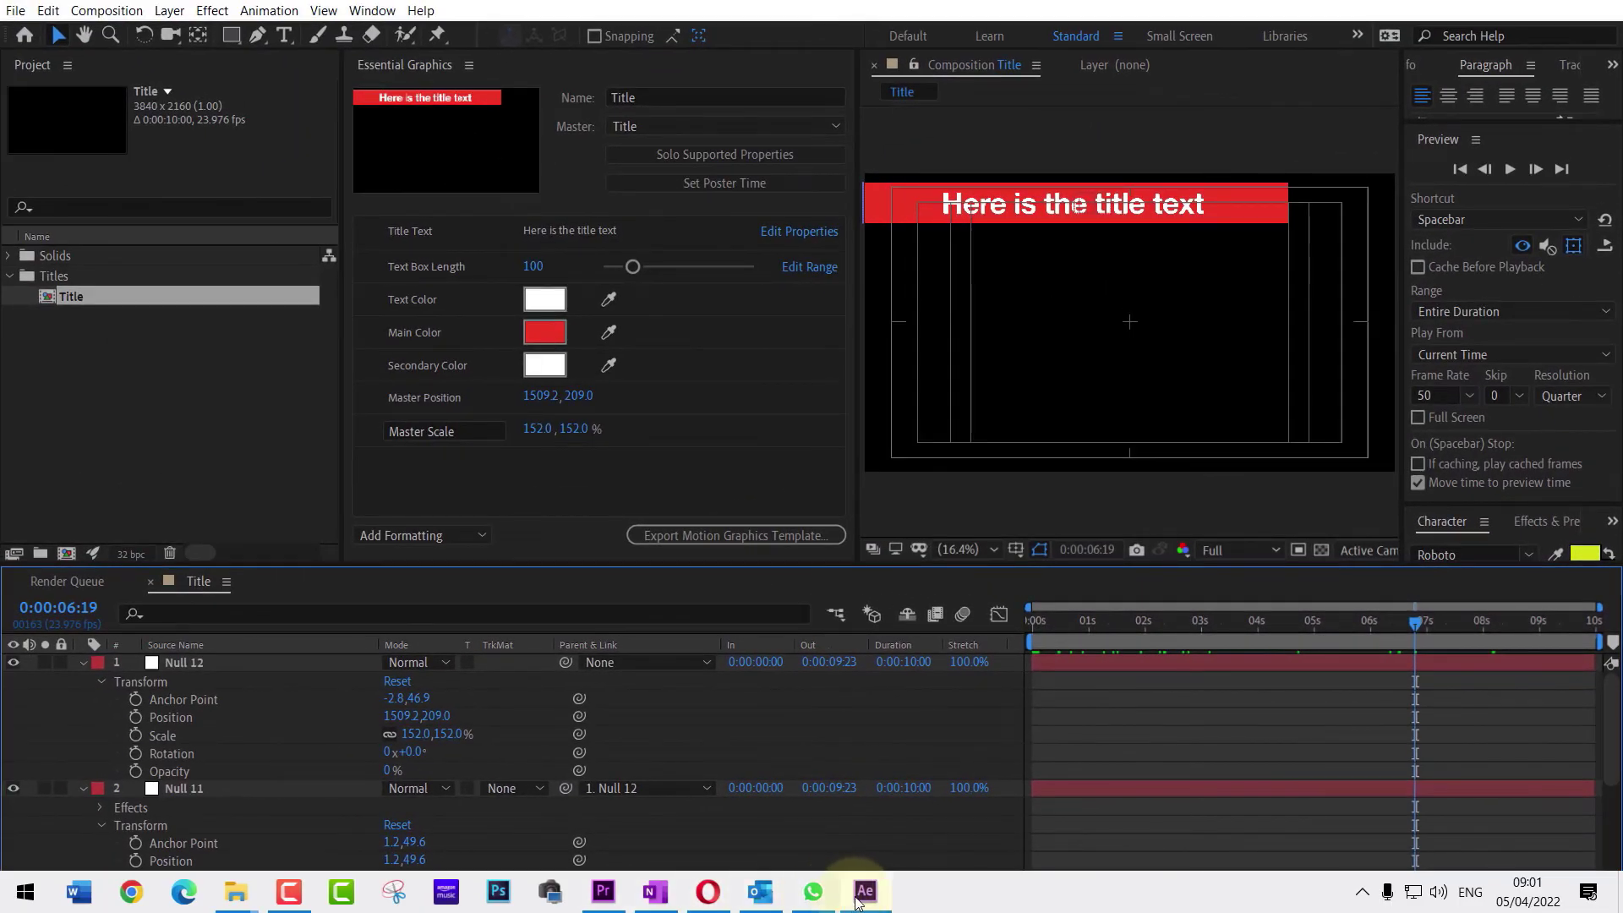
Install the Title - 4K - Top.mogrt template in Premiere Pro's Essential Graphics panel.
{"action": "left_click", "coordinate": [603, 890]}
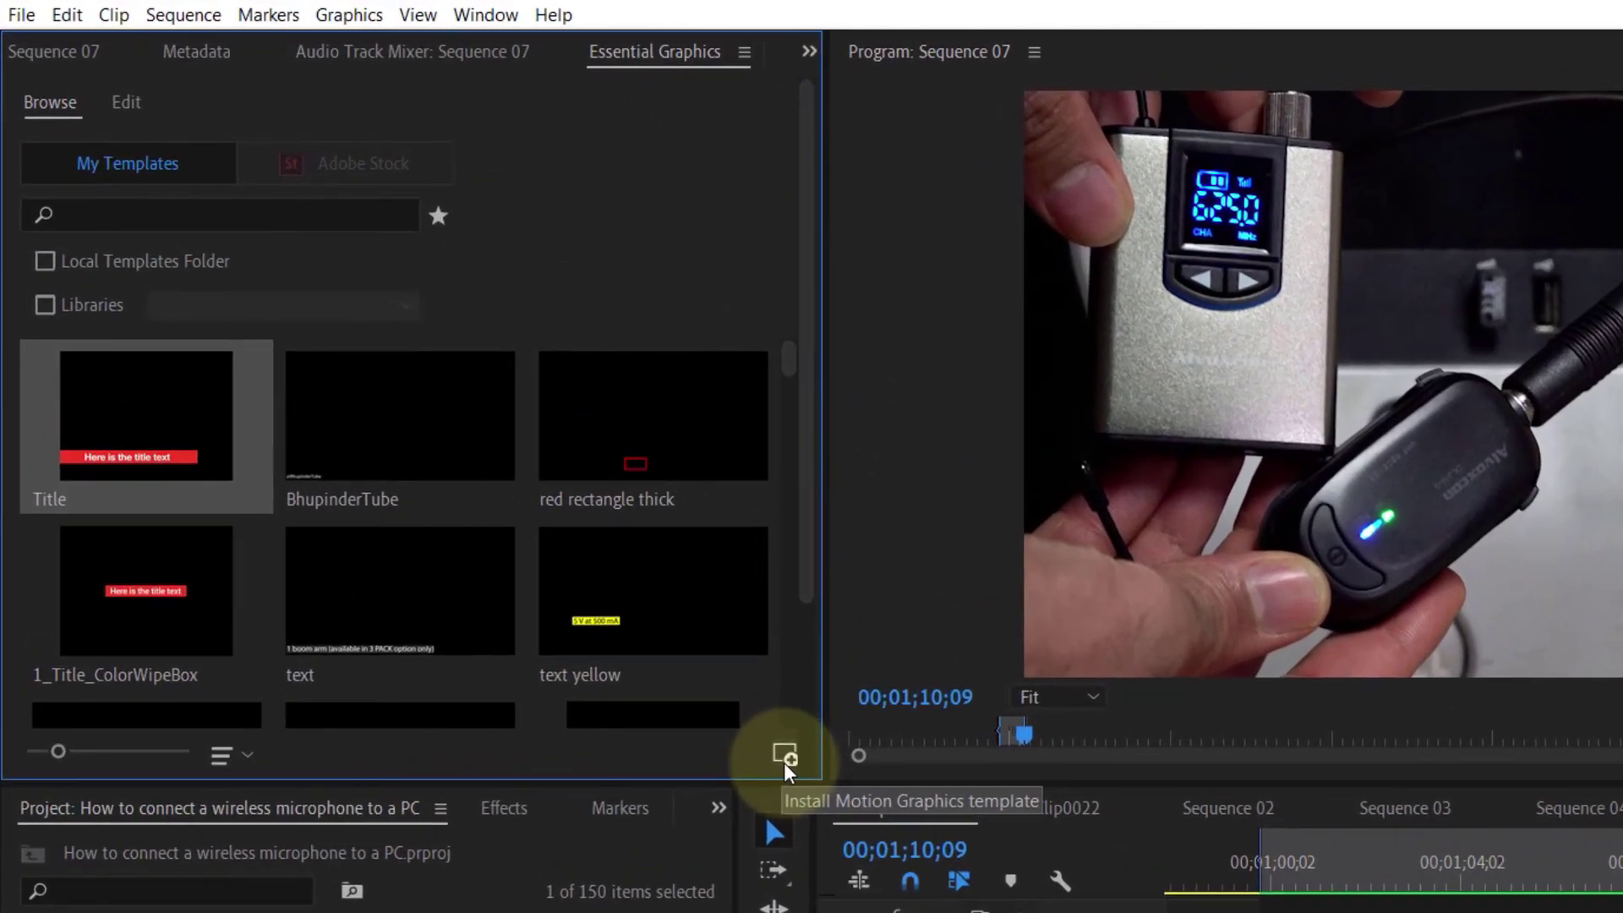
{"action": "left_click", "coordinate": [784, 760]}
{"action": "left_click", "coordinate": [595, 272]}
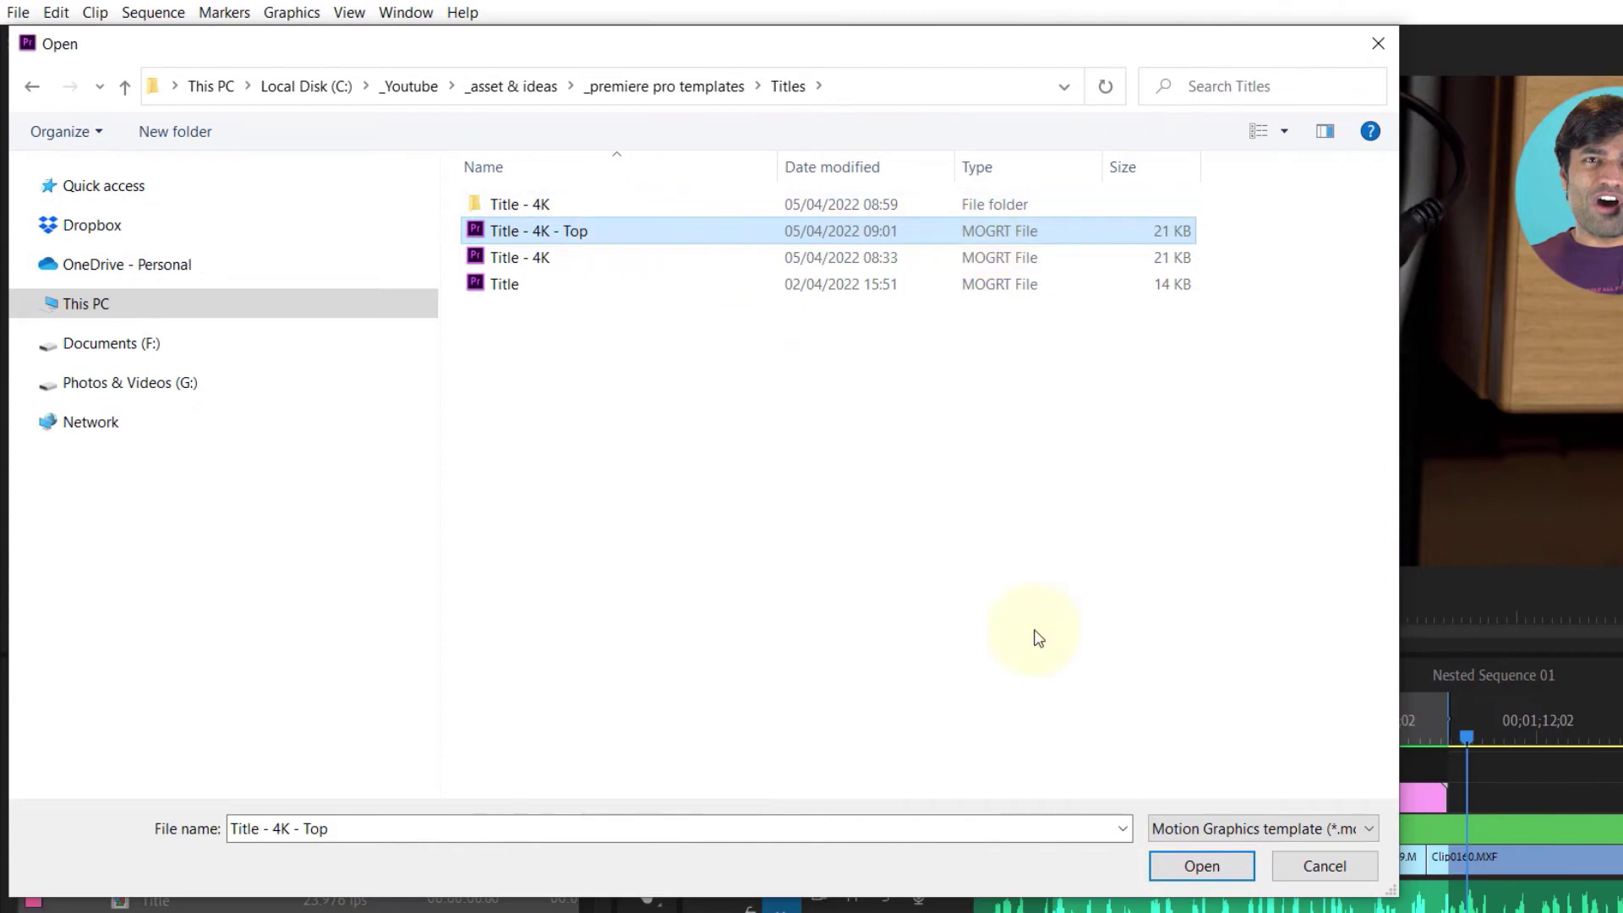
{"action": "left_click", "coordinate": [1197, 870]}
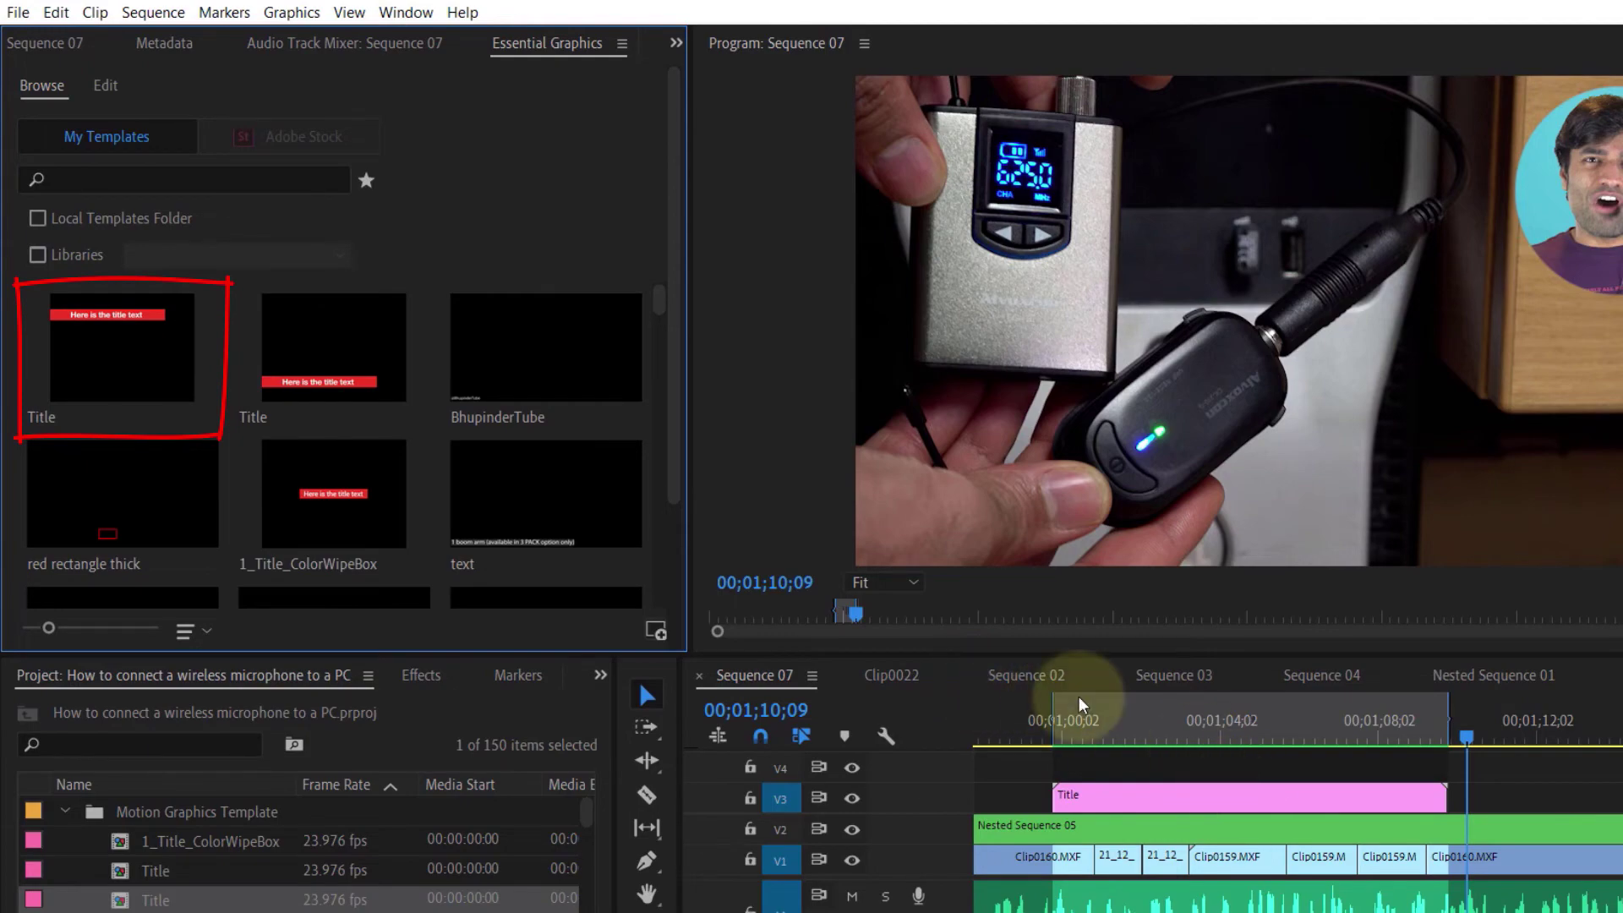
Drop the new title template on V3 at the playhead and select the clip.
{"action": "left_click_drag", "start_coordinate": [130, 345], "coordinate": [1495, 819]}
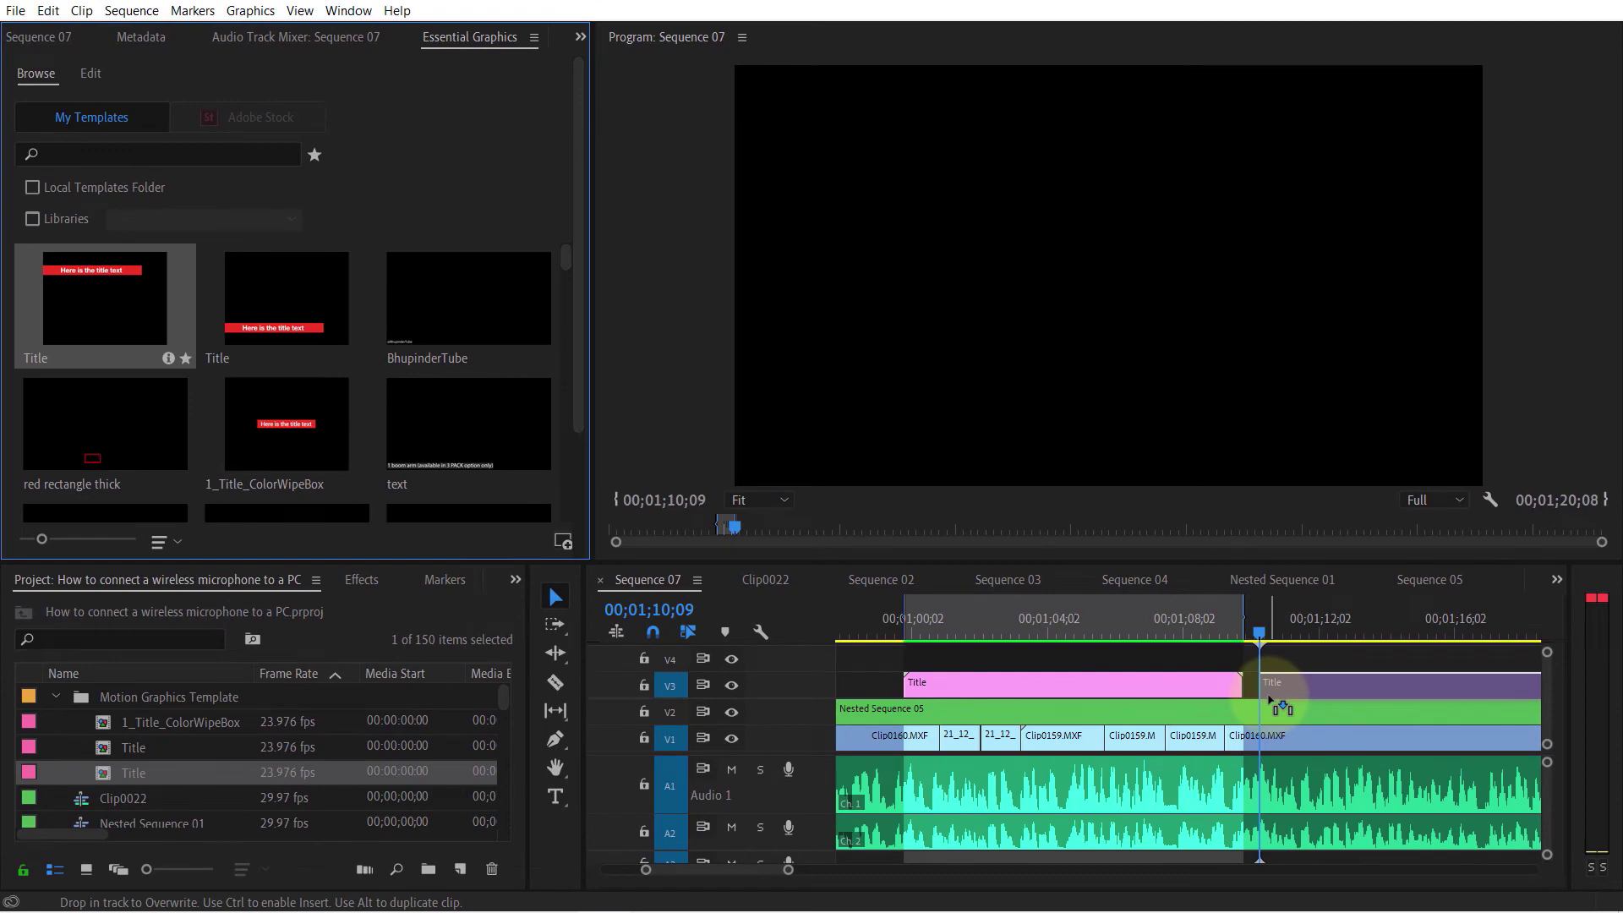
{"action": "left_click_drag", "start_coordinate": [1280, 709], "coordinate": [1278, 708]}
{"action": "scroll", "coordinate": [1183, 702], "scroll_direction": "down", "scroll_amount": 3}
{"action": "left_click", "coordinate": [1077, 628]}
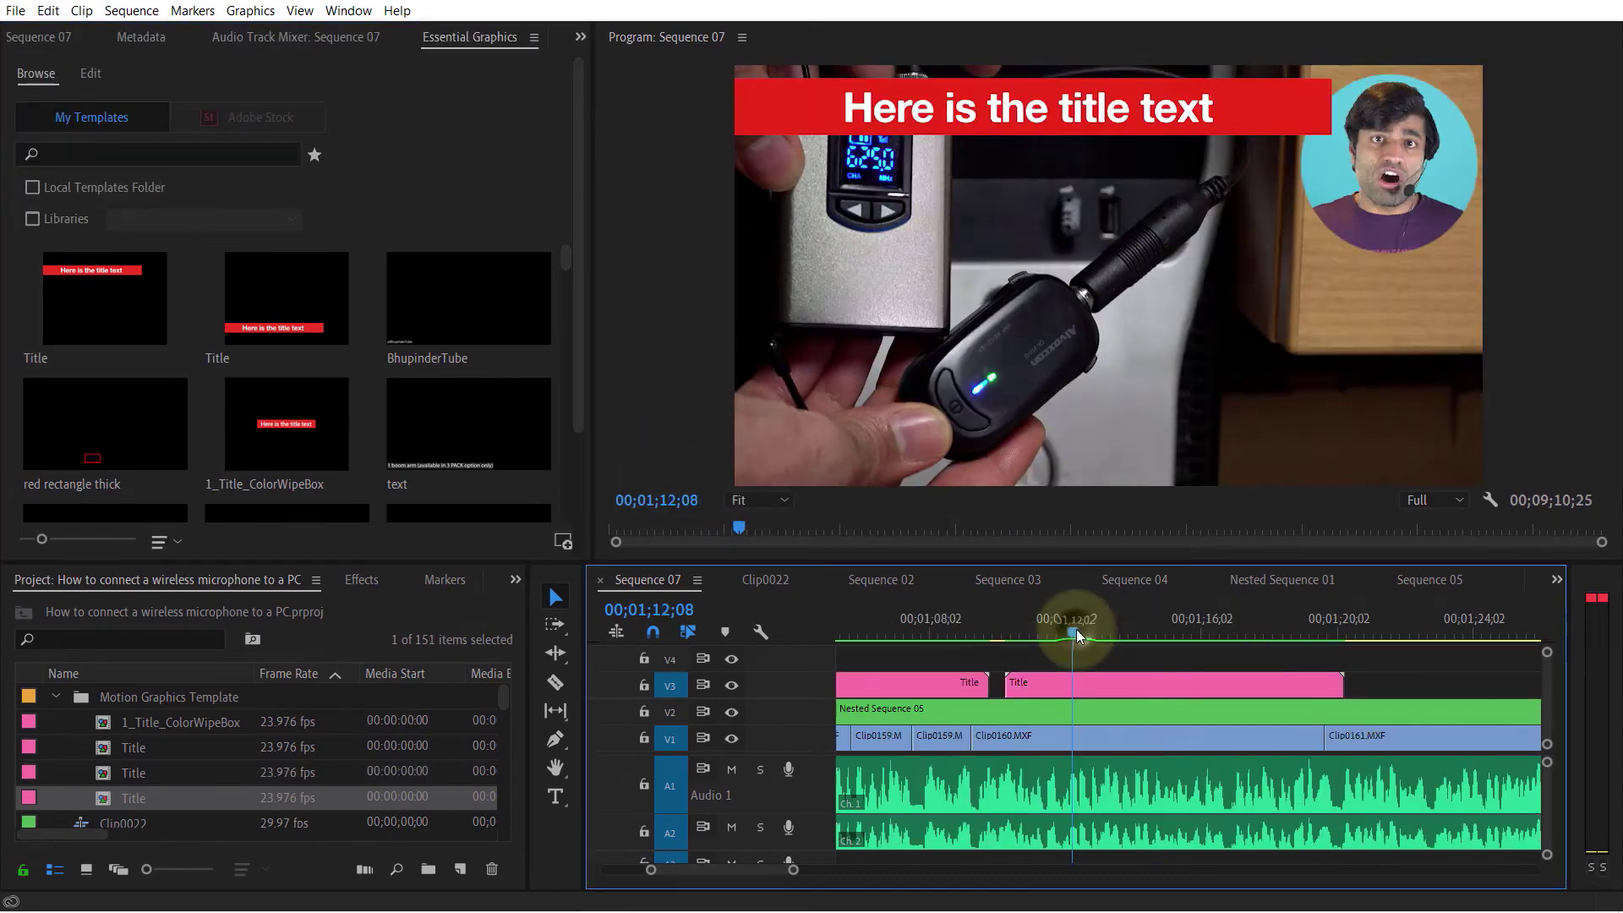
{"action": "left_click", "coordinate": [1099, 682]}
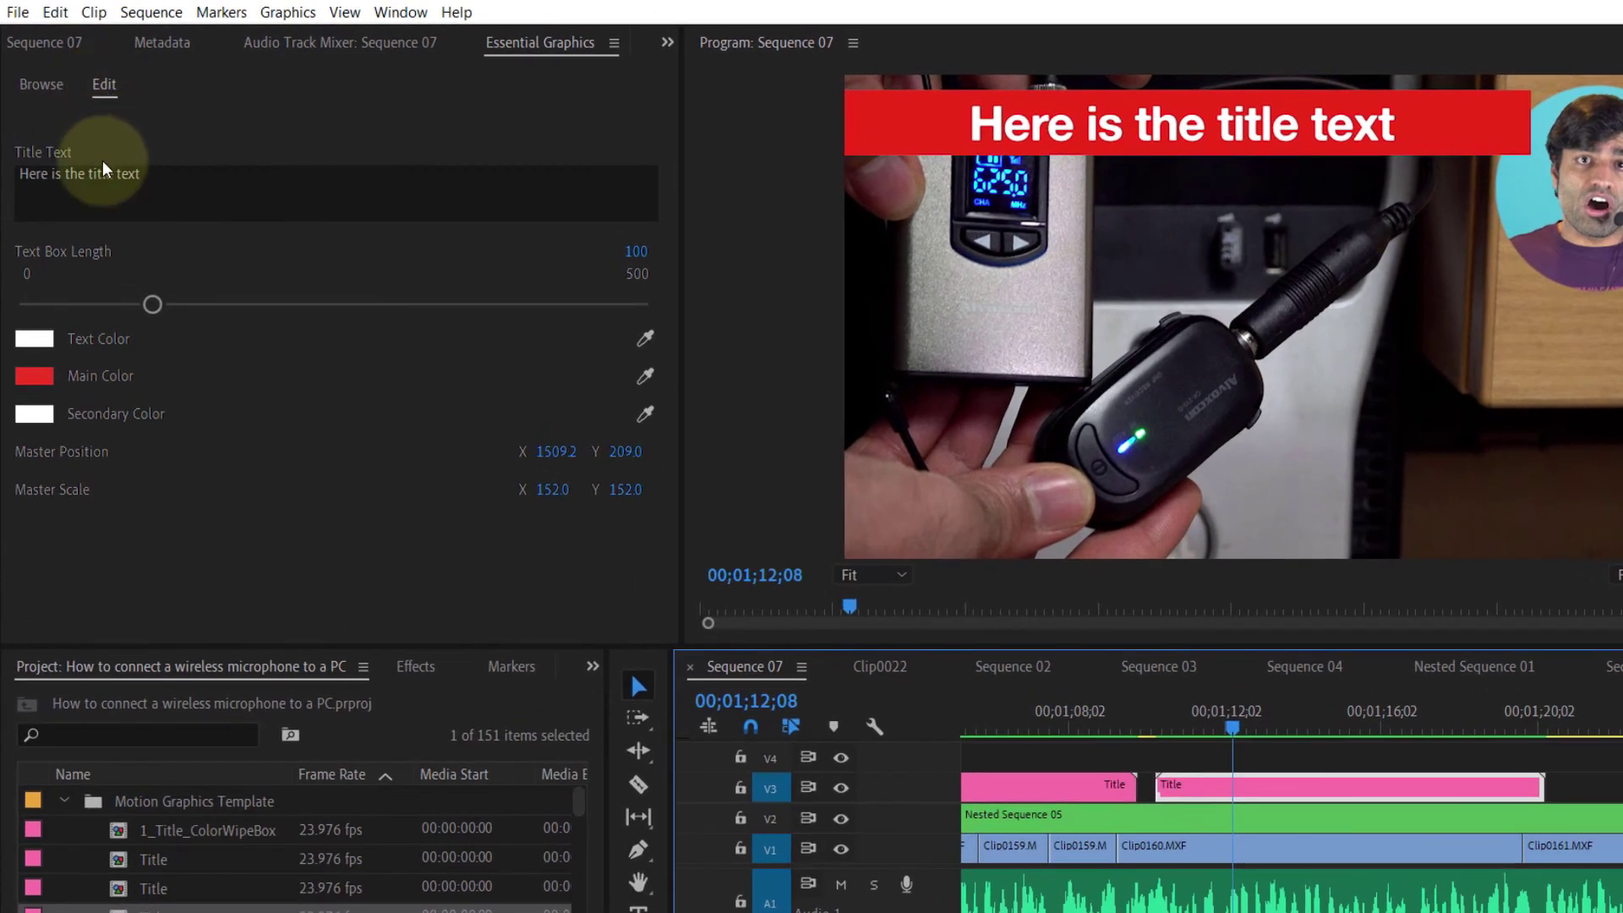
Type 'How to connect a wireless microphone', set length 131, X position 1591.2, scale 124, and preview.
{"action": "left_click", "coordinate": [155, 174]}
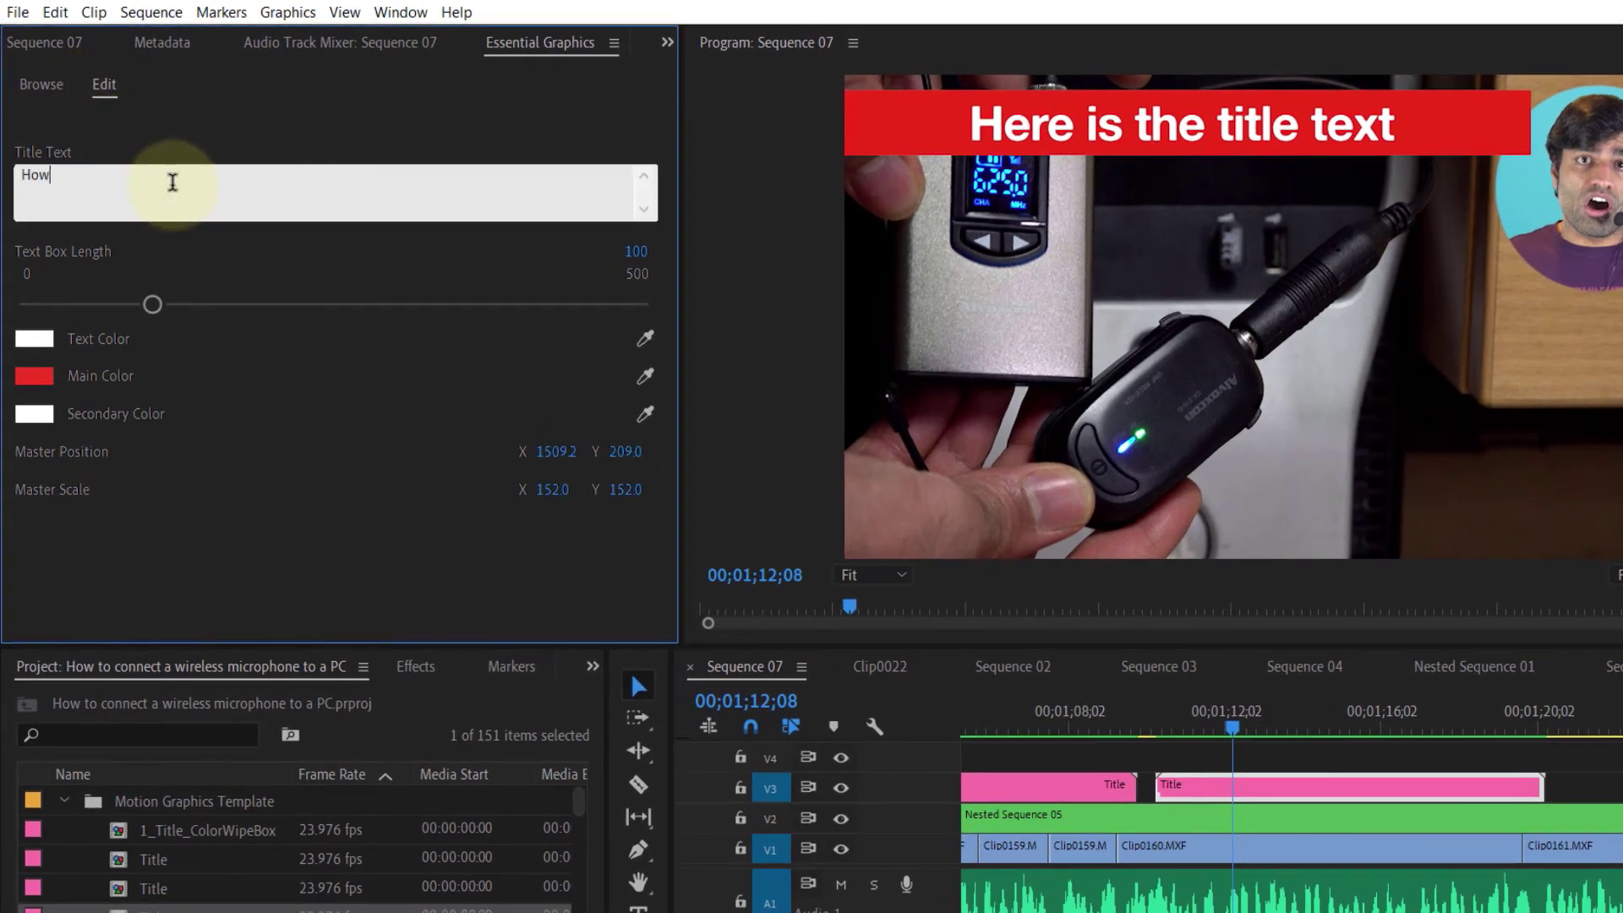
{"action": "type", "text": "How to connect a wireless microphone"}
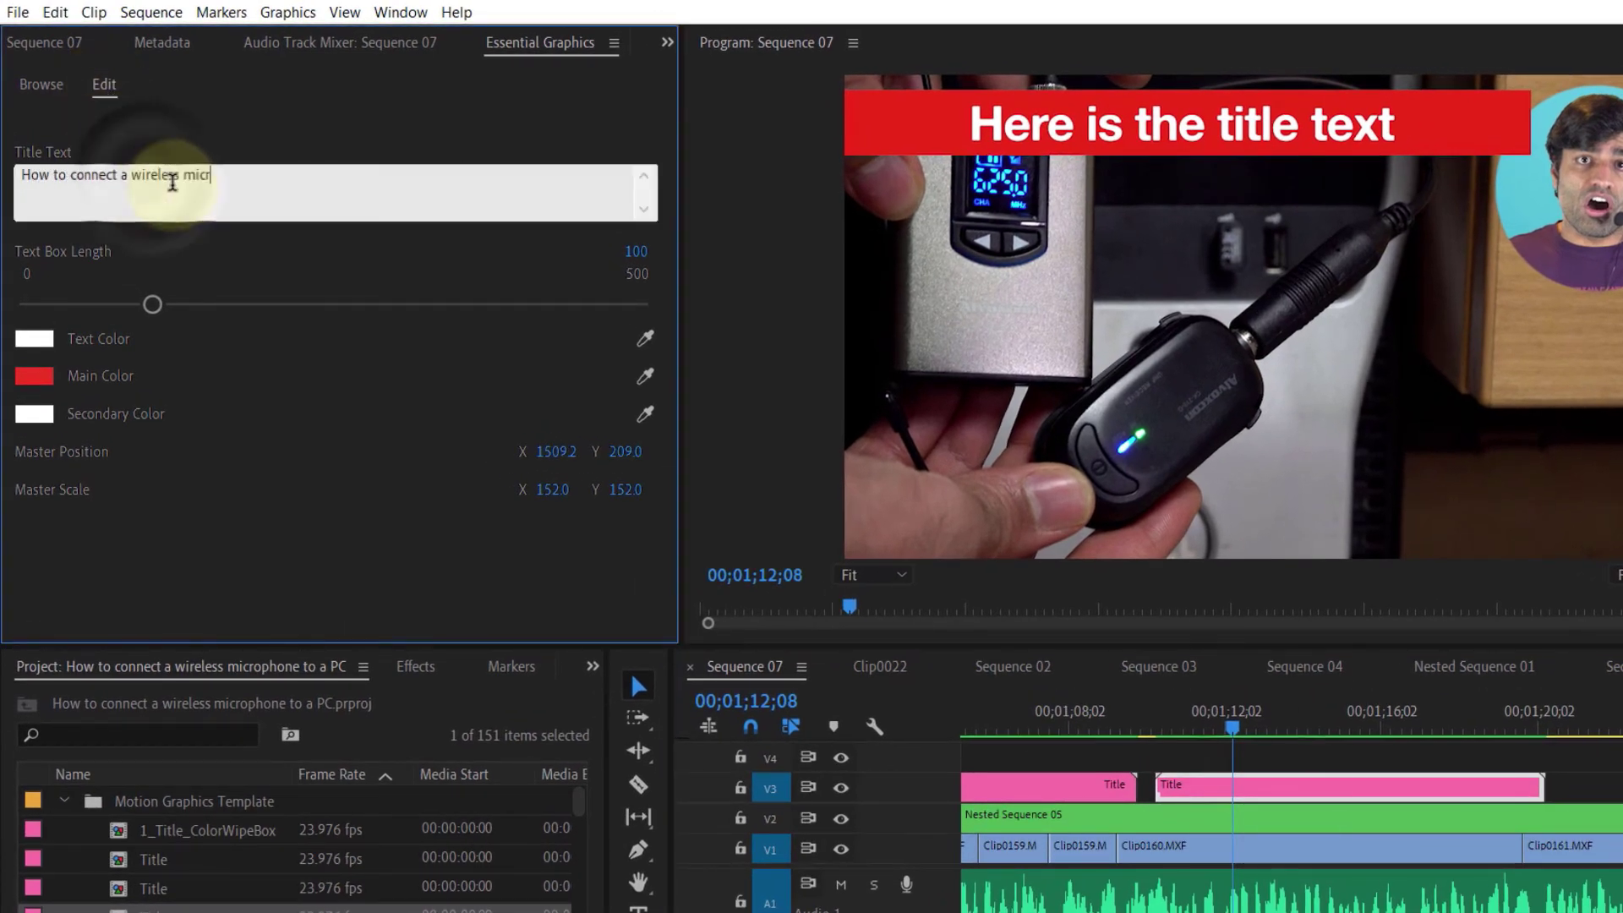
{"action": "left_click_drag", "start_coordinate": [163, 300], "coordinate": [214, 309]}
{"action": "left_click_drag", "start_coordinate": [555, 452], "coordinate": [840, 420]}
{"action": "left_click_drag", "start_coordinate": [214, 304], "coordinate": [188, 303]}
{"action": "left_click_drag", "start_coordinate": [418, 453], "coordinate": [241, 442]}
{"action": "key", "text": "x"}
{"action": "key", "text": "ctrl+shift+space"}
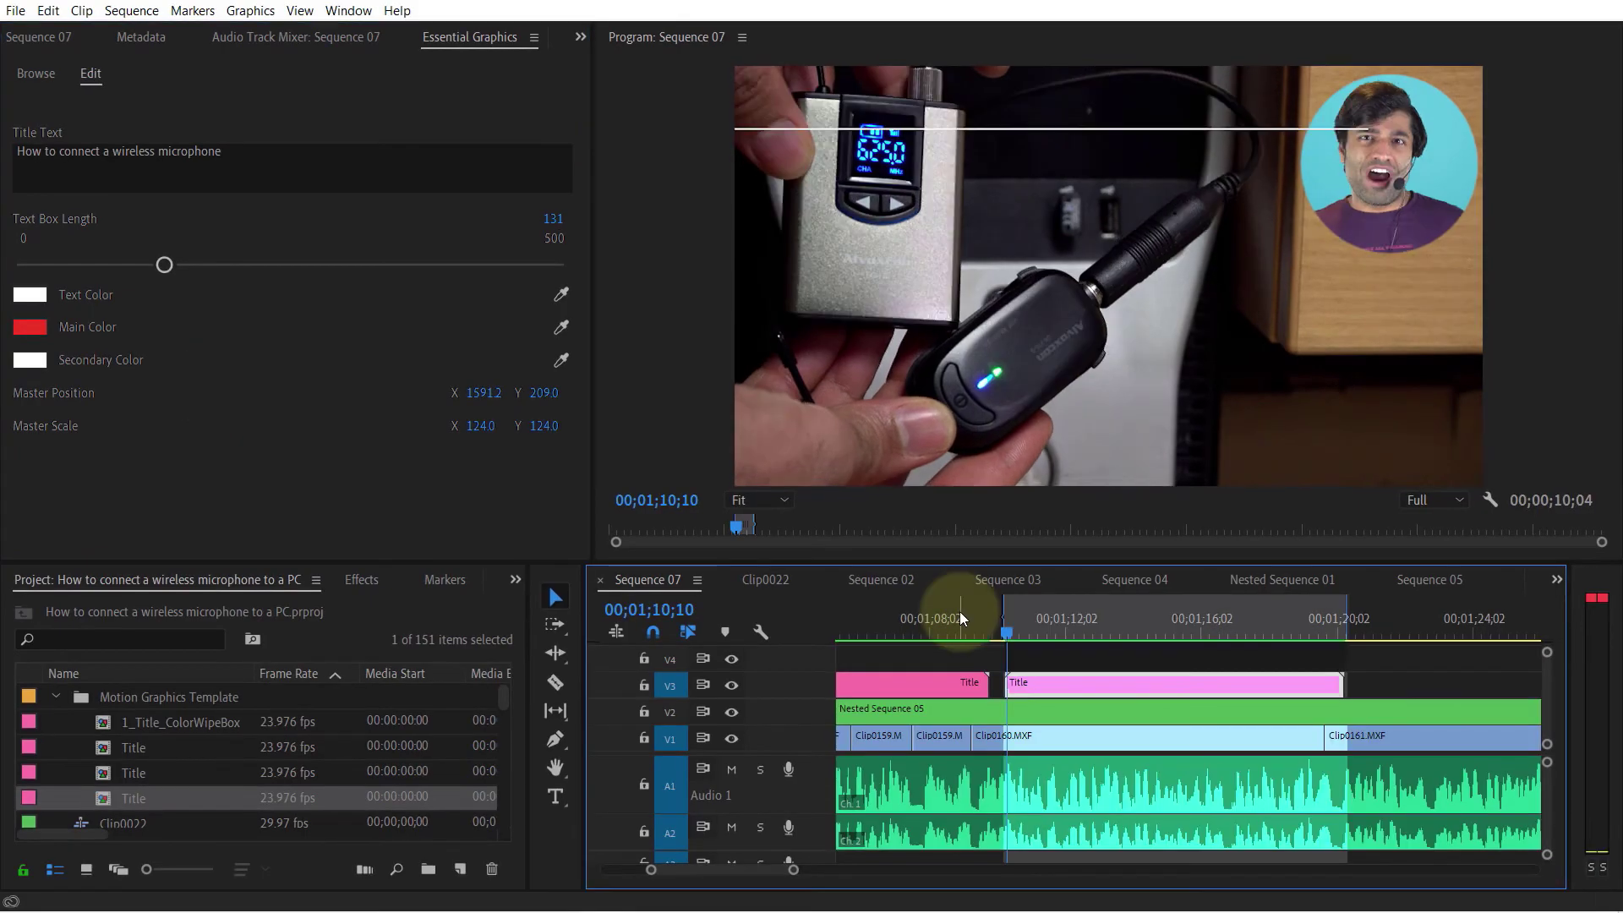